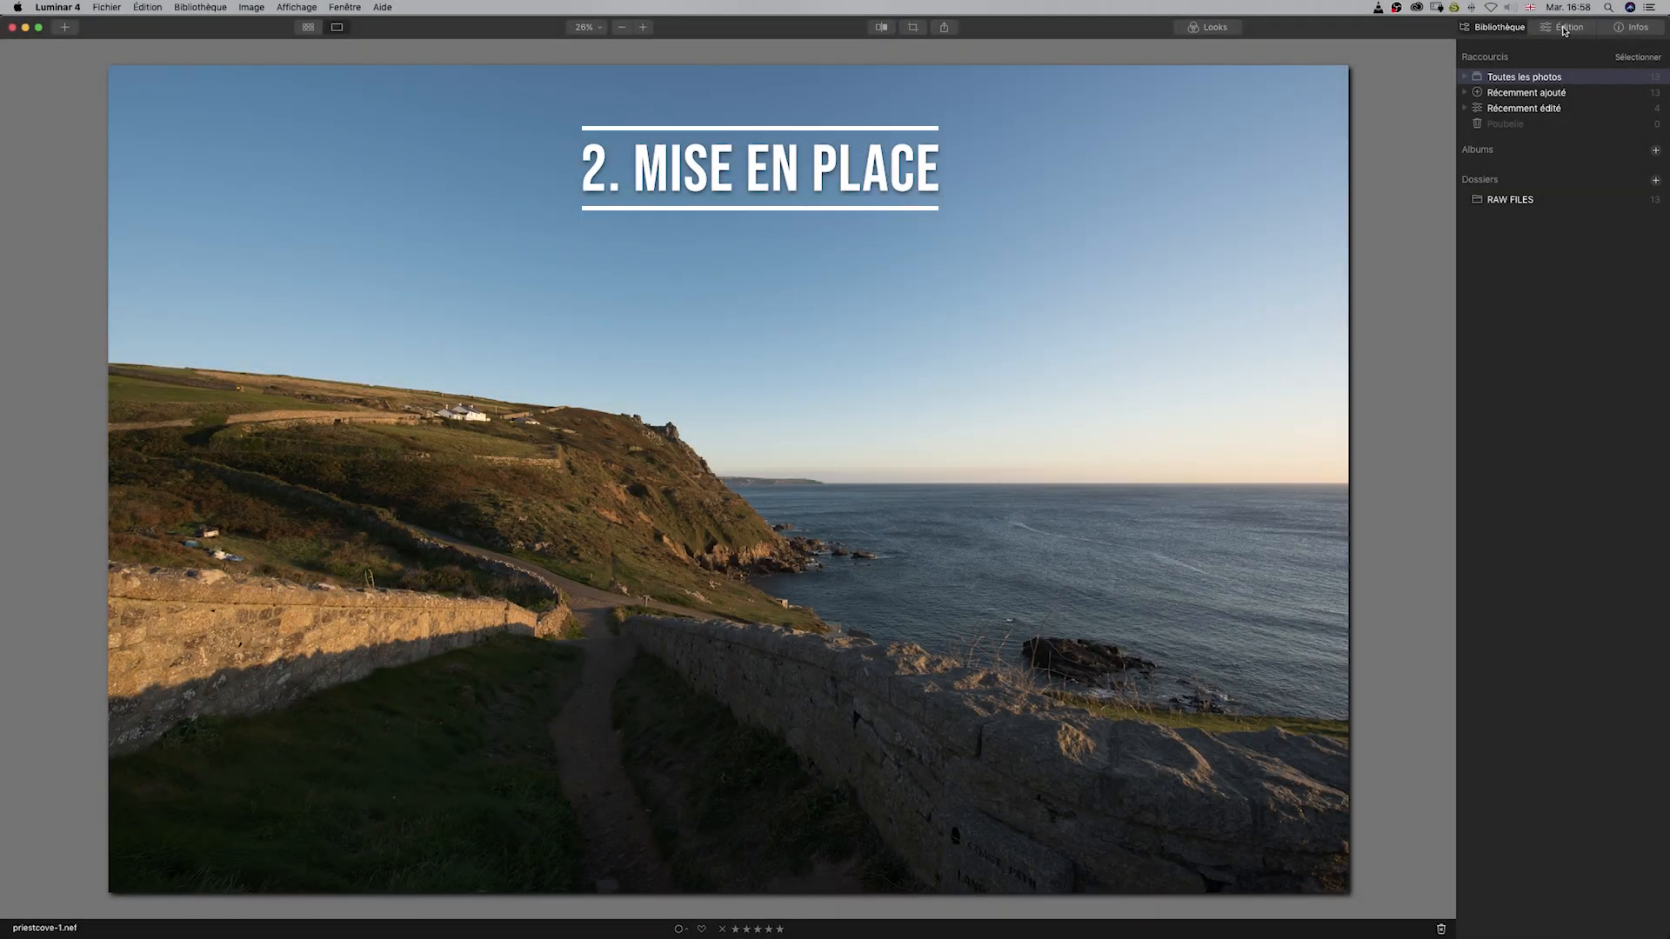
Start editing the photo and enable automatic distortion correction, chromatic aberration removal and fringe removal in Lens & Geometry.
{"action": "left_click", "coordinate": [1562, 29]}
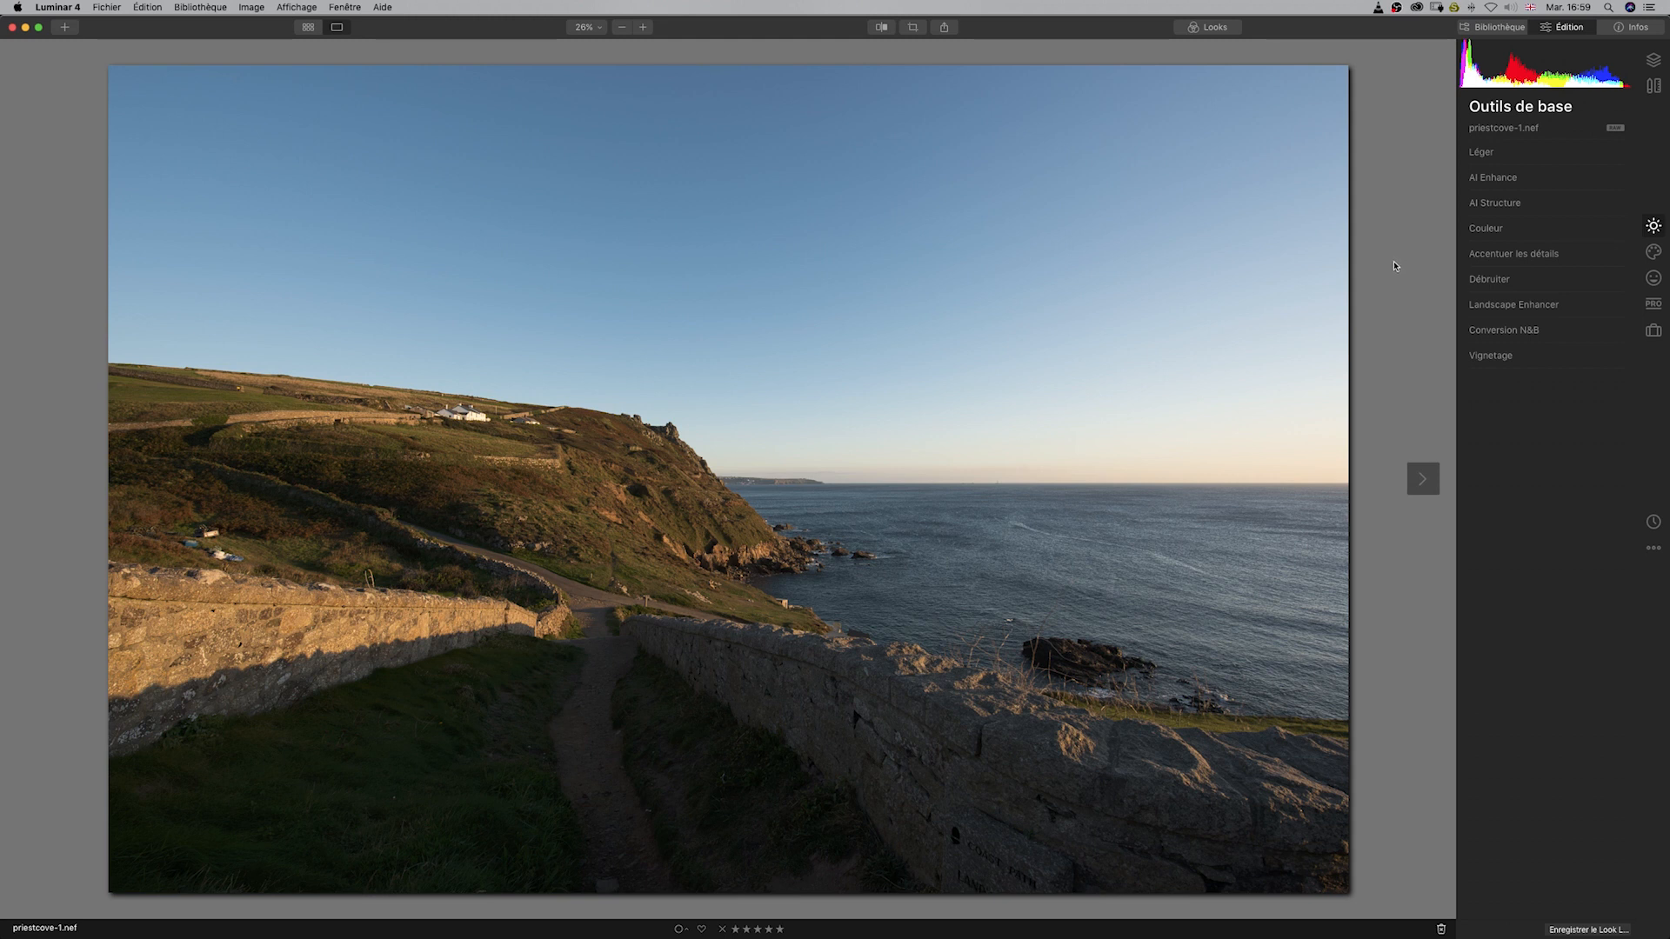
{"action": "left_click", "coordinate": [1650, 87]}
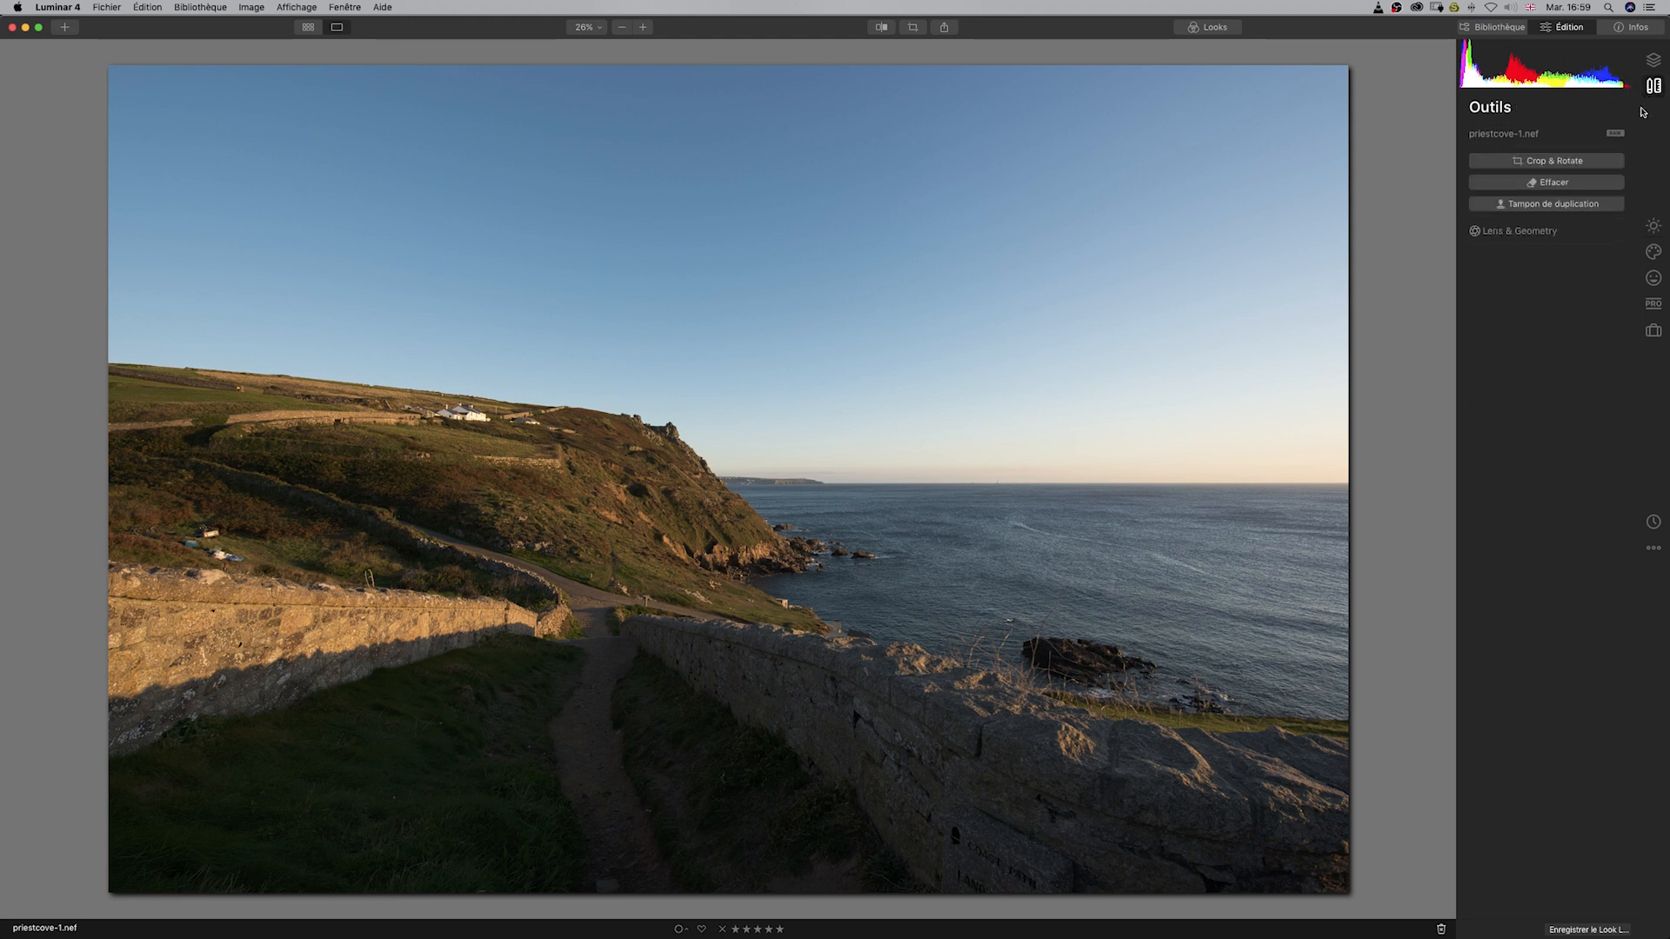
{"action": "left_click", "coordinate": [1536, 231]}
{"action": "left_click", "coordinate": [1497, 255]}
{"action": "left_click", "coordinate": [1496, 269]}
{"action": "left_click", "coordinate": [1496, 282]}
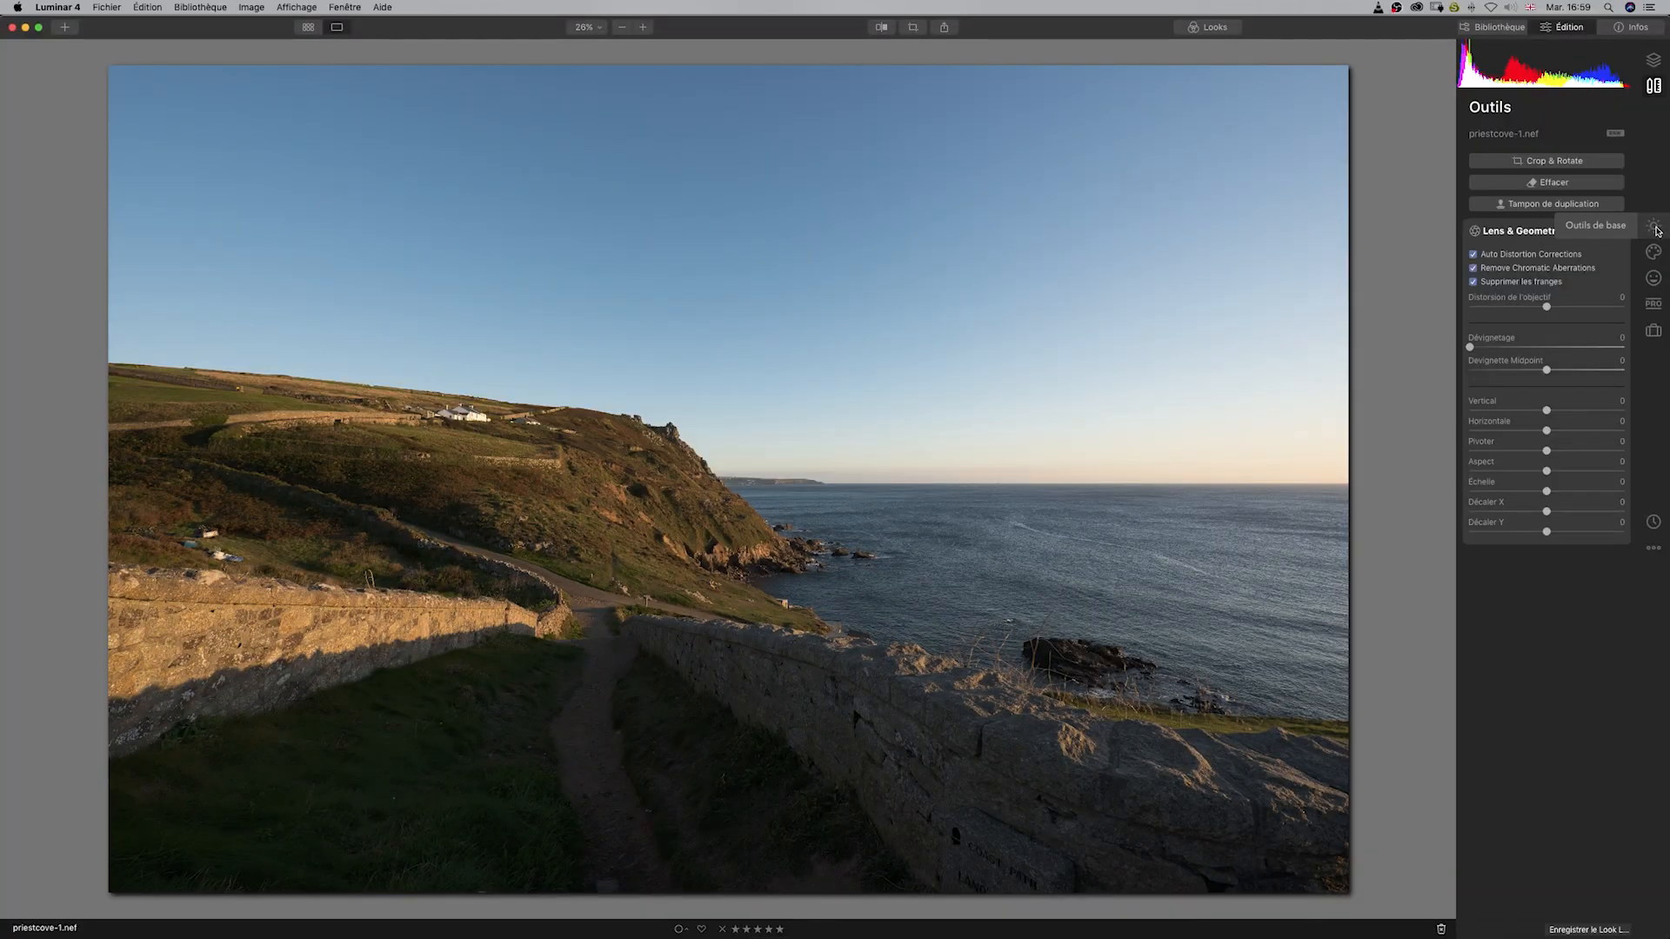
{"action": "left_click", "coordinate": [1654, 227]}
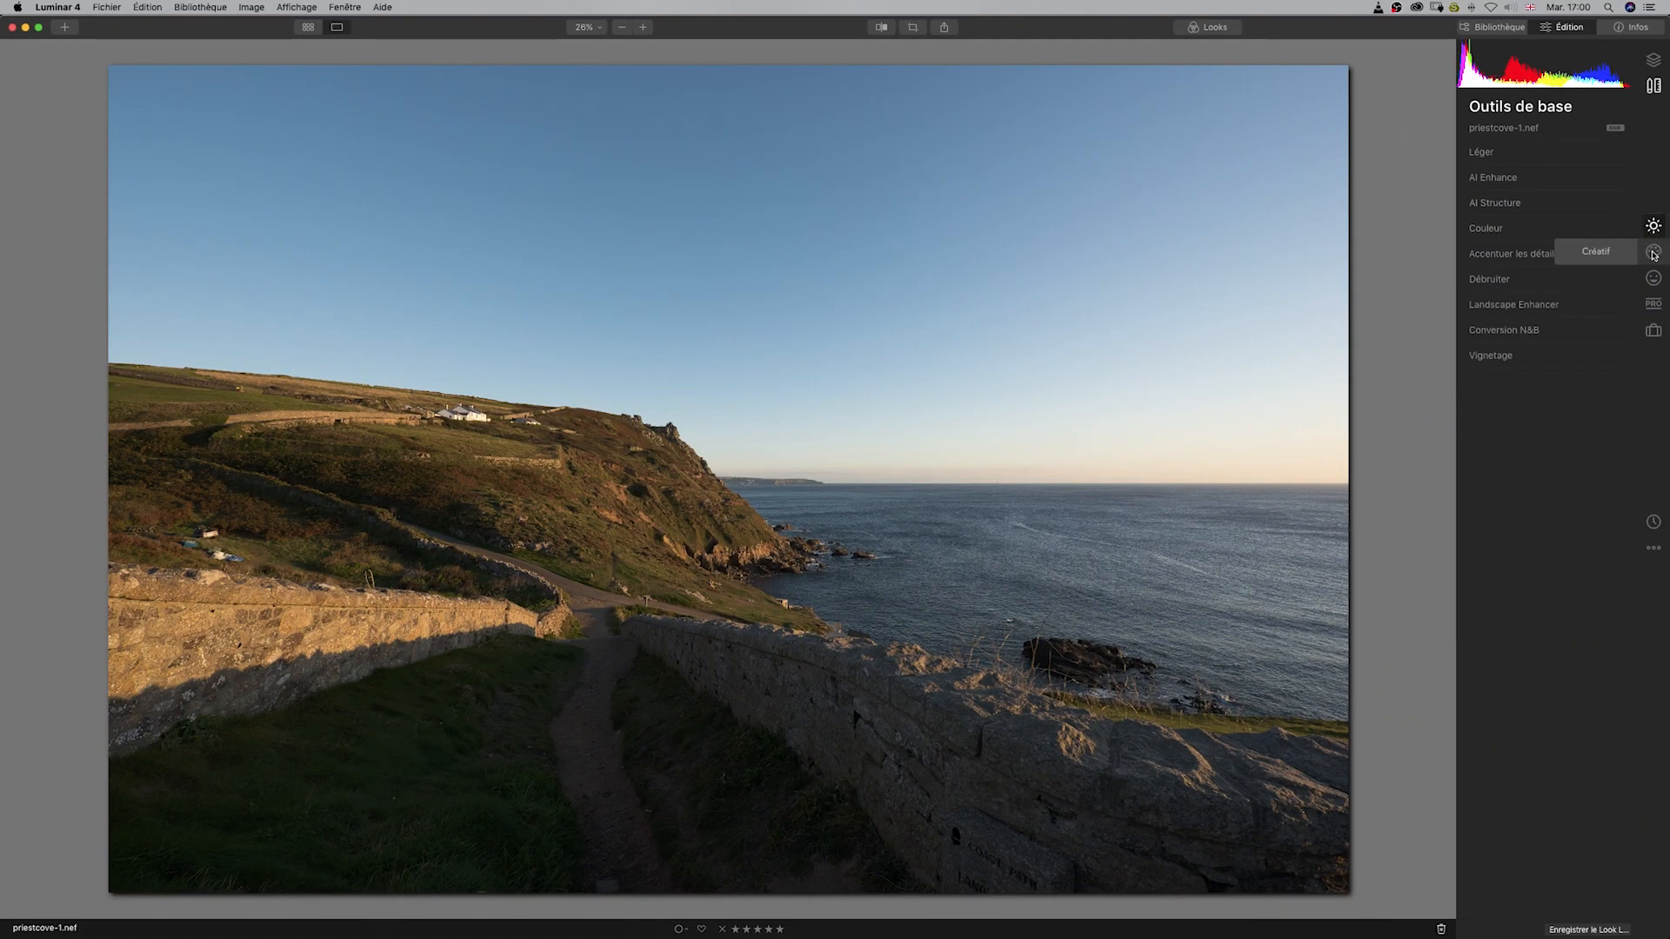
{"action": "left_click", "coordinate": [1653, 251]}
{"action": "left_click", "coordinate": [1653, 277]}
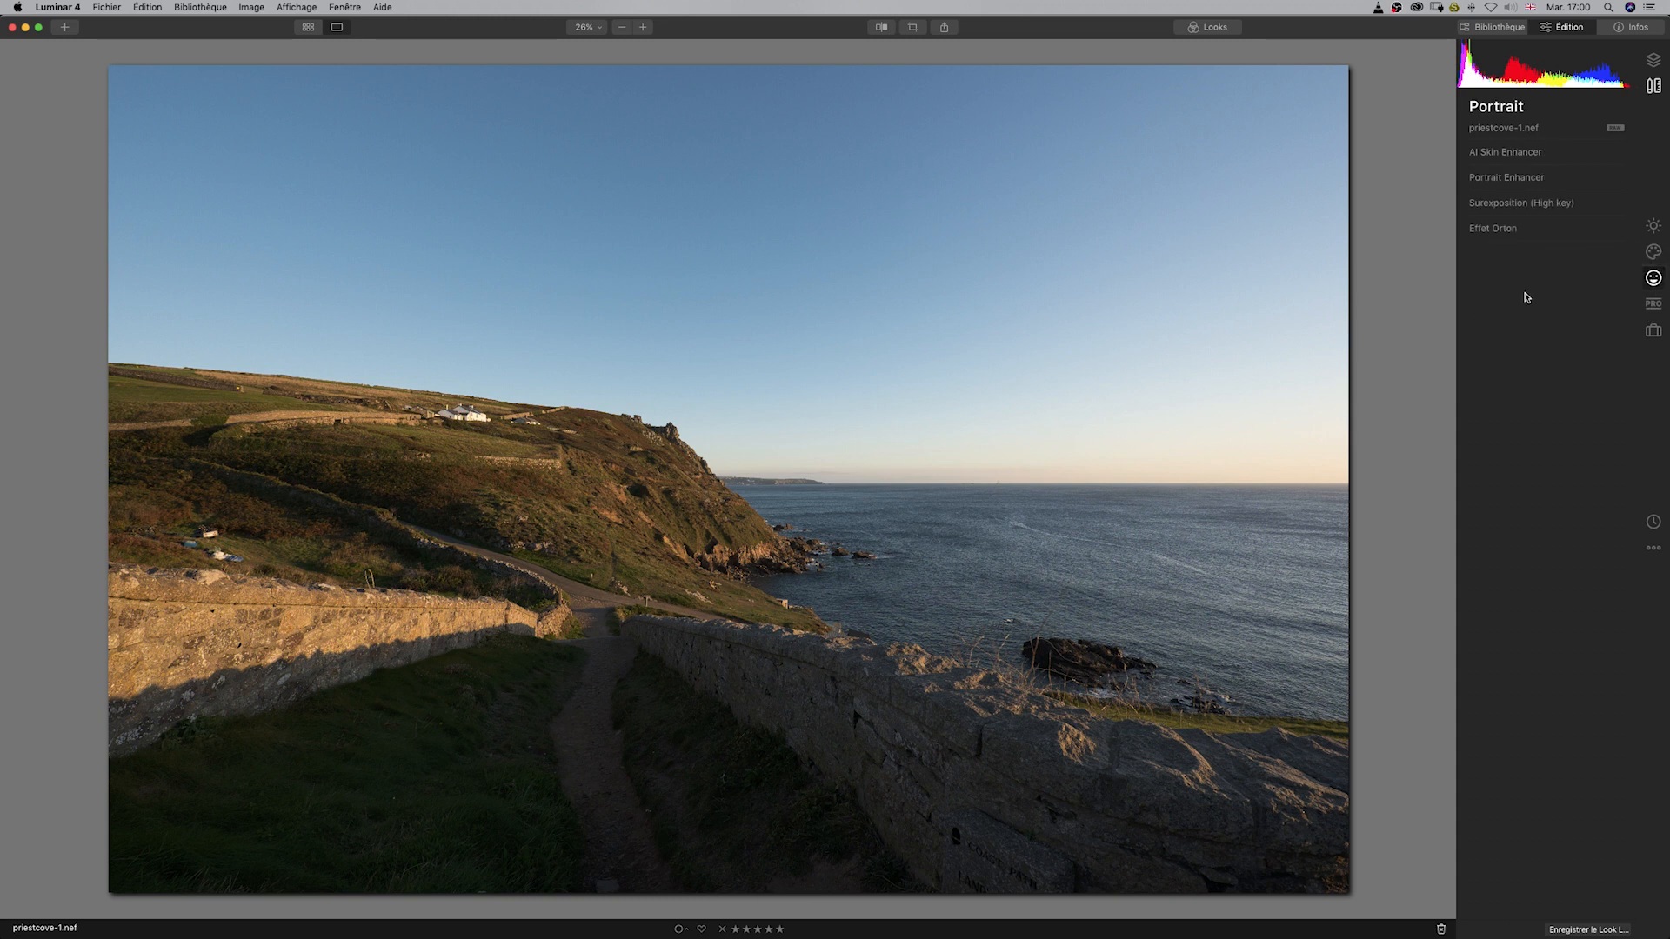
{"action": "left_click", "coordinate": [1650, 304]}
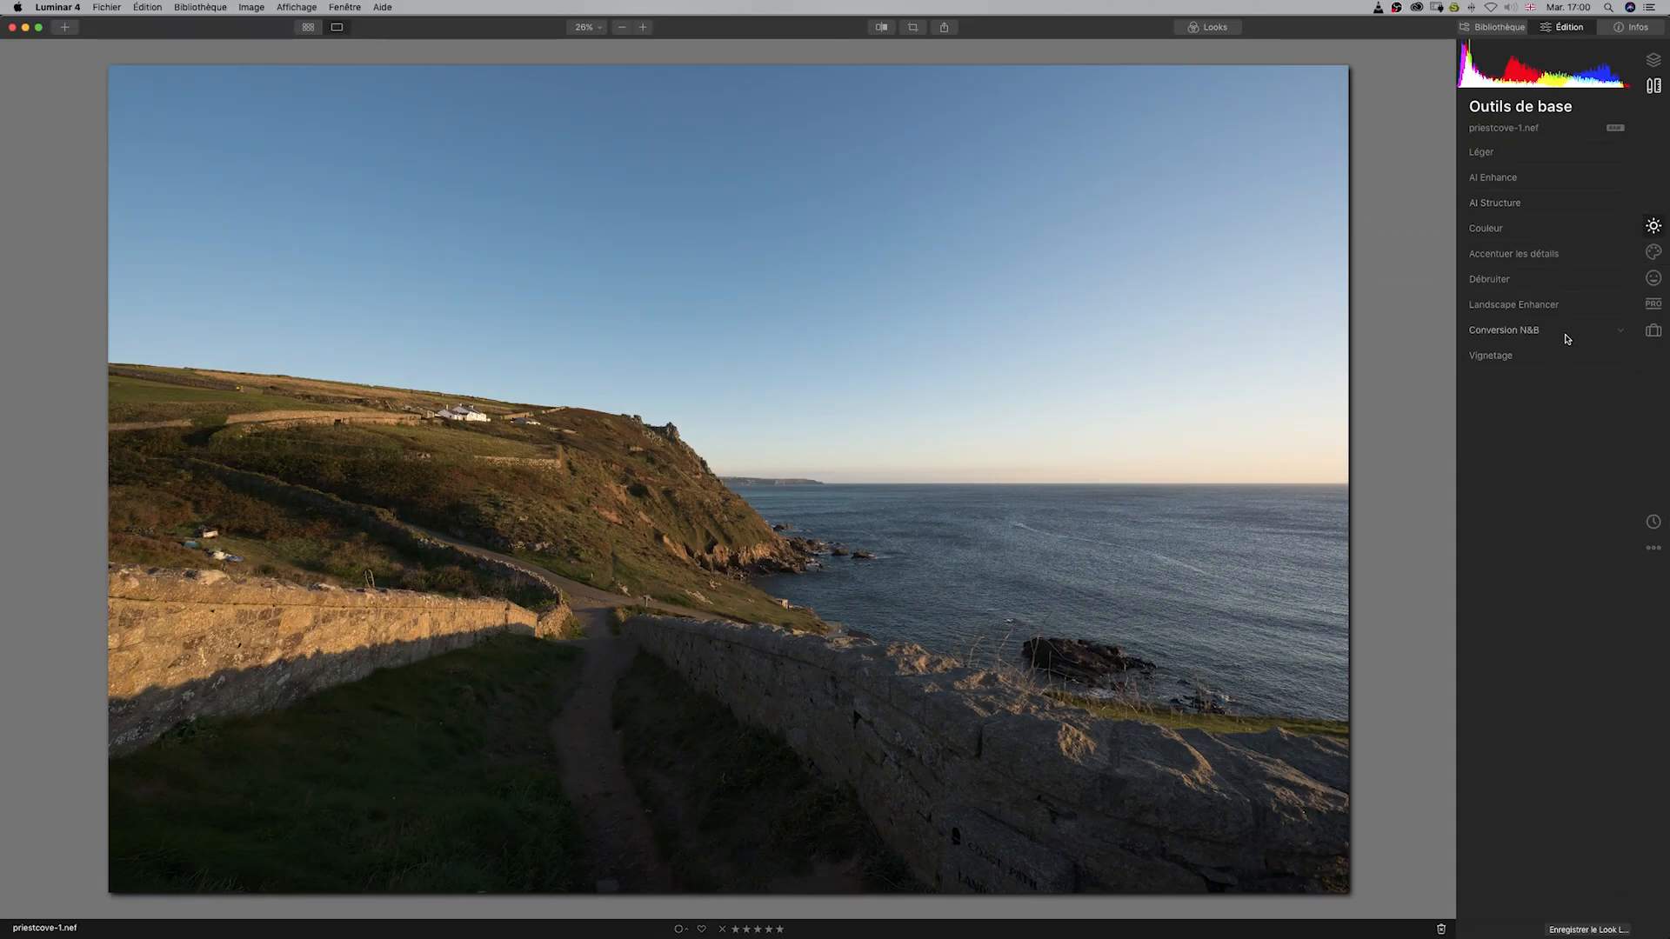
Replace the sky with Dramatic Sunset 2 using AI Sky Replacement and compare the result with the original photo.
{"action": "left_click", "coordinate": [1655, 254]}
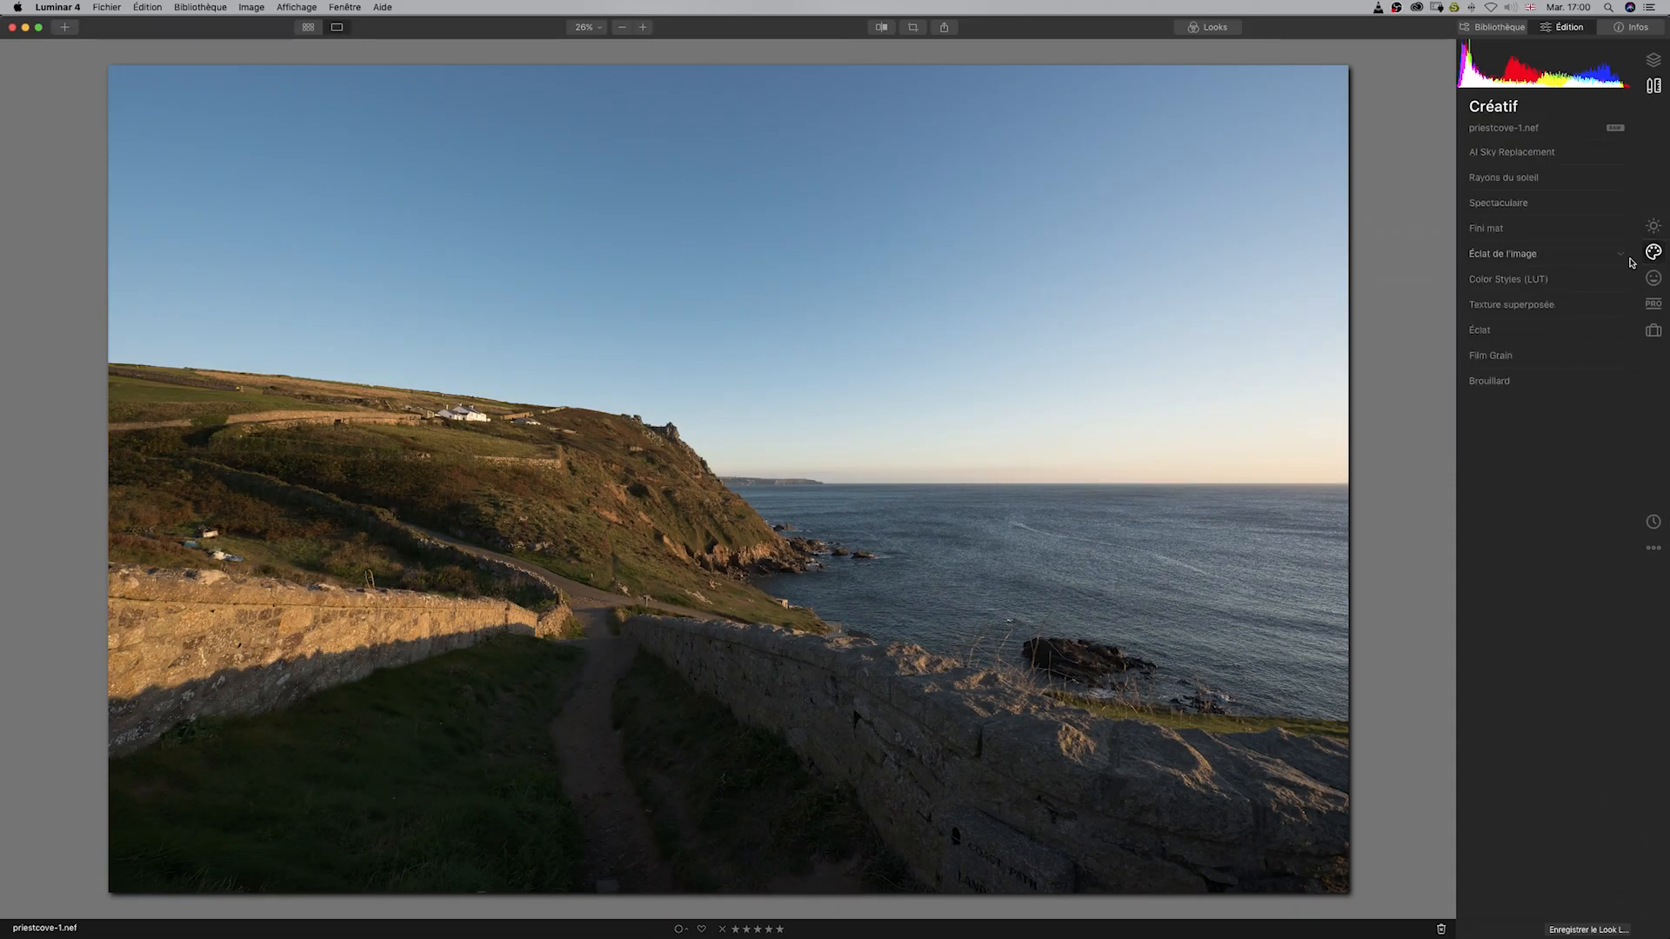
{"action": "left_click", "coordinate": [1519, 155]}
{"action": "left_click", "coordinate": [1555, 181]}
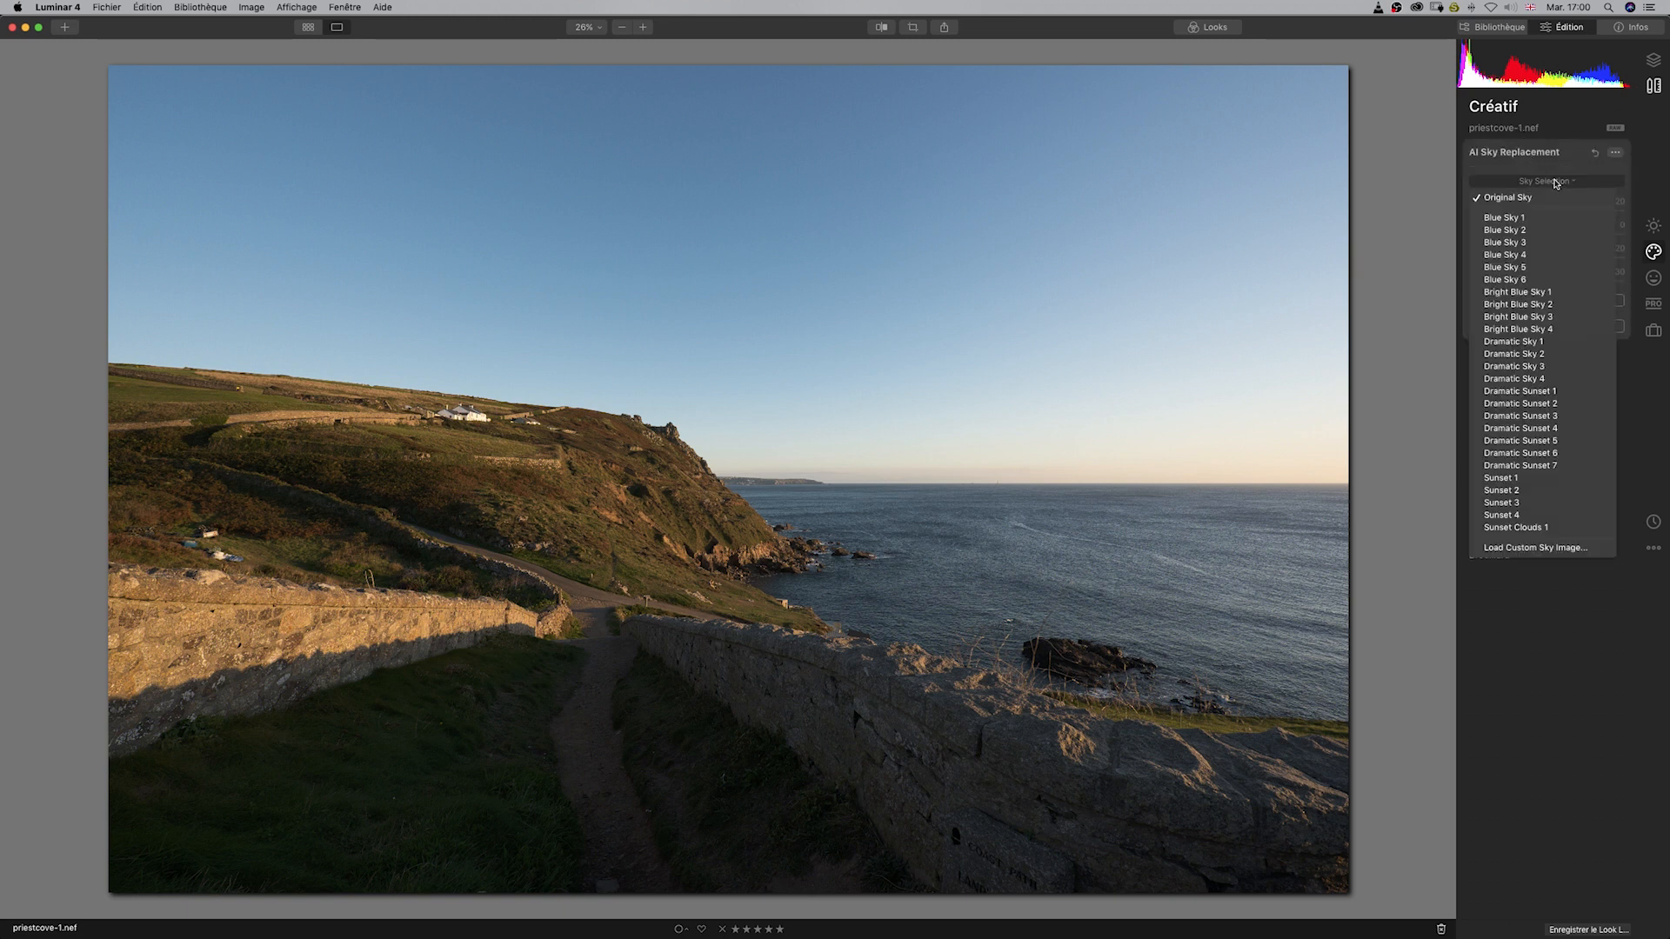
{"action": "left_click", "coordinate": [1519, 403]}
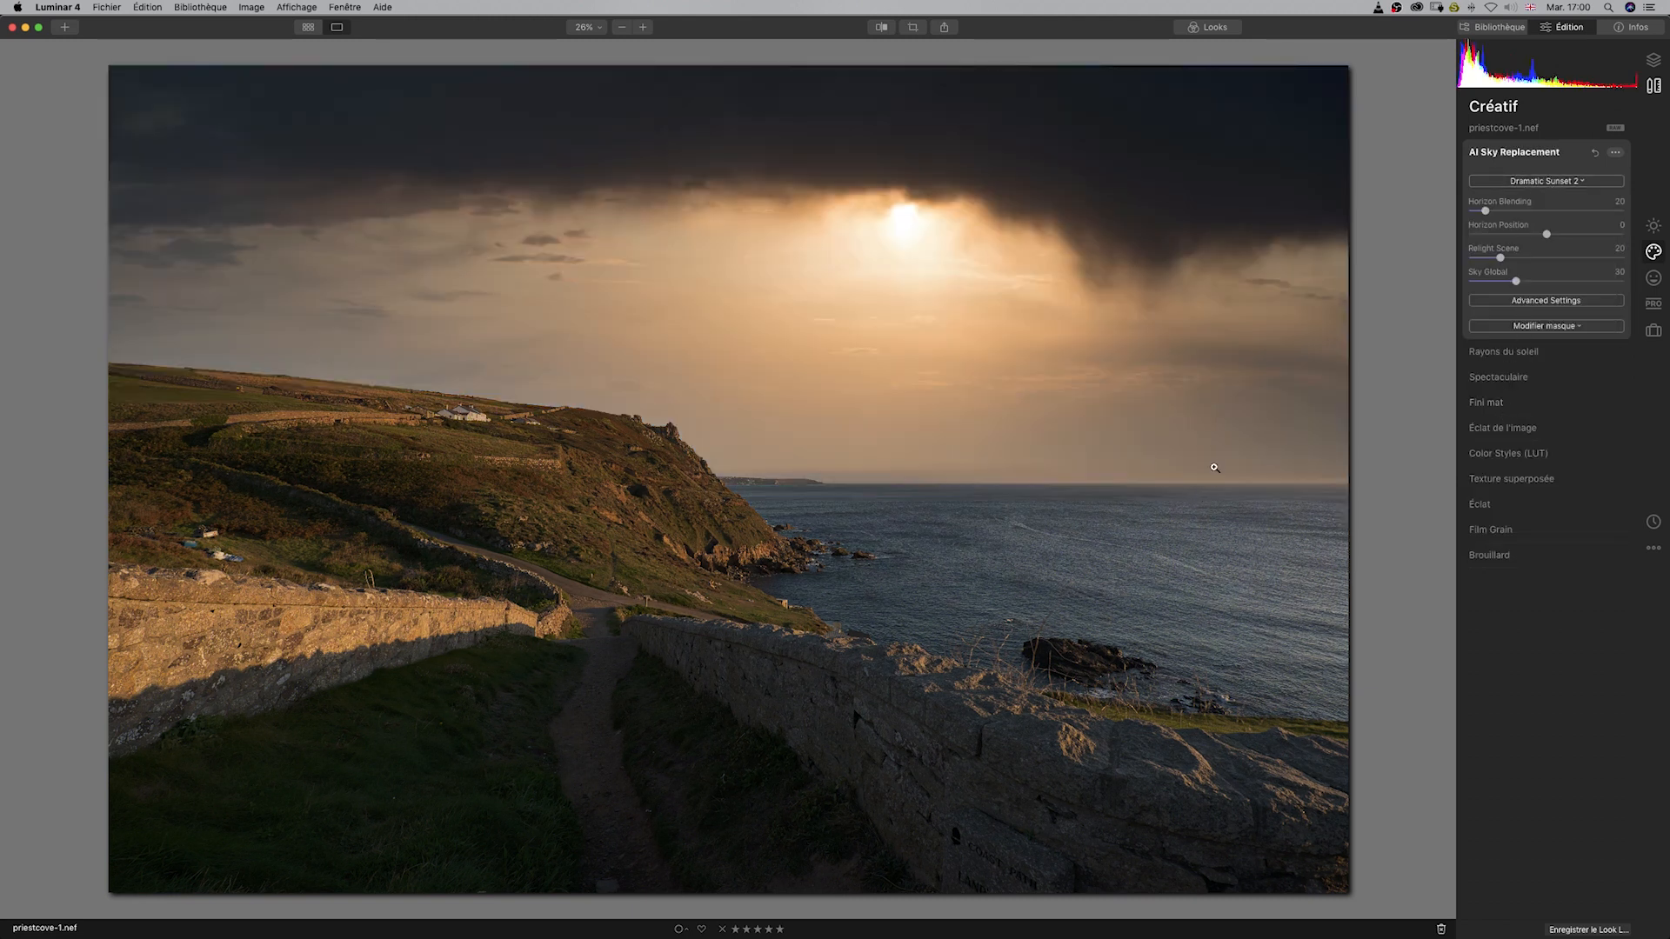
{"action": "left_click", "coordinate": [881, 28]}
{"action": "left_click", "coordinate": [881, 28]}
{"action": "left_click", "coordinate": [880, 27]}
Set Relight Scene to 68 for the replaced sky.
{"action": "left_click_drag", "start_coordinate": [1500, 257], "coordinate": [1622, 259]}
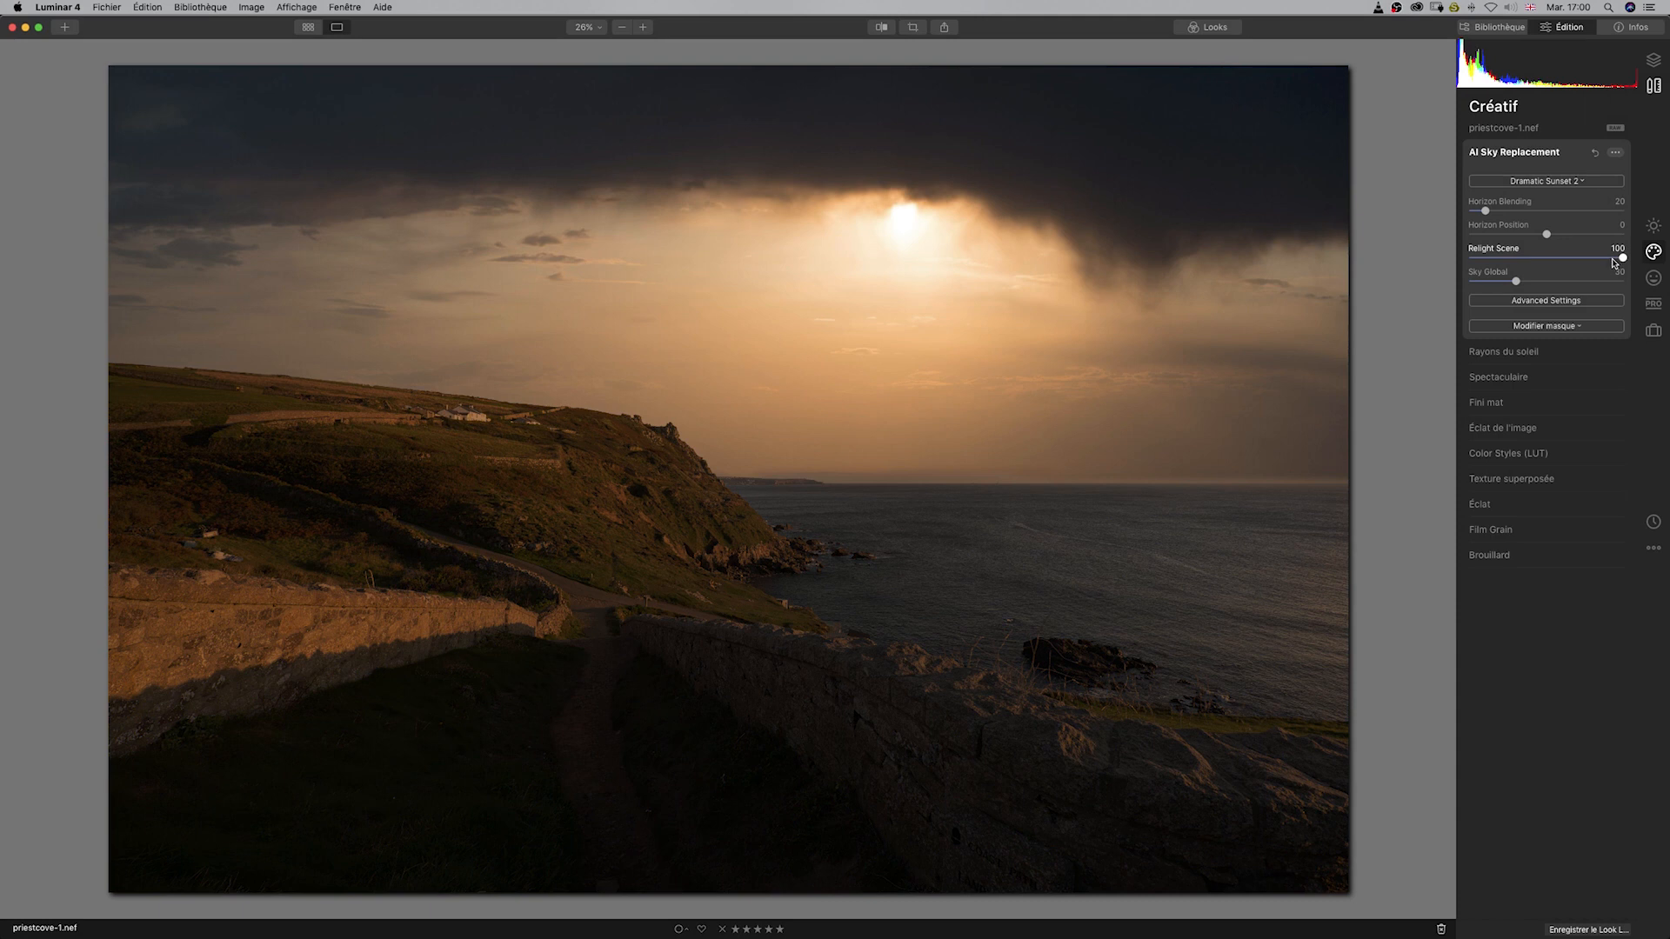
{"action": "left_click_drag", "start_coordinate": [1623, 258], "coordinate": [1592, 259]}
{"action": "left_click", "coordinate": [1572, 270]}
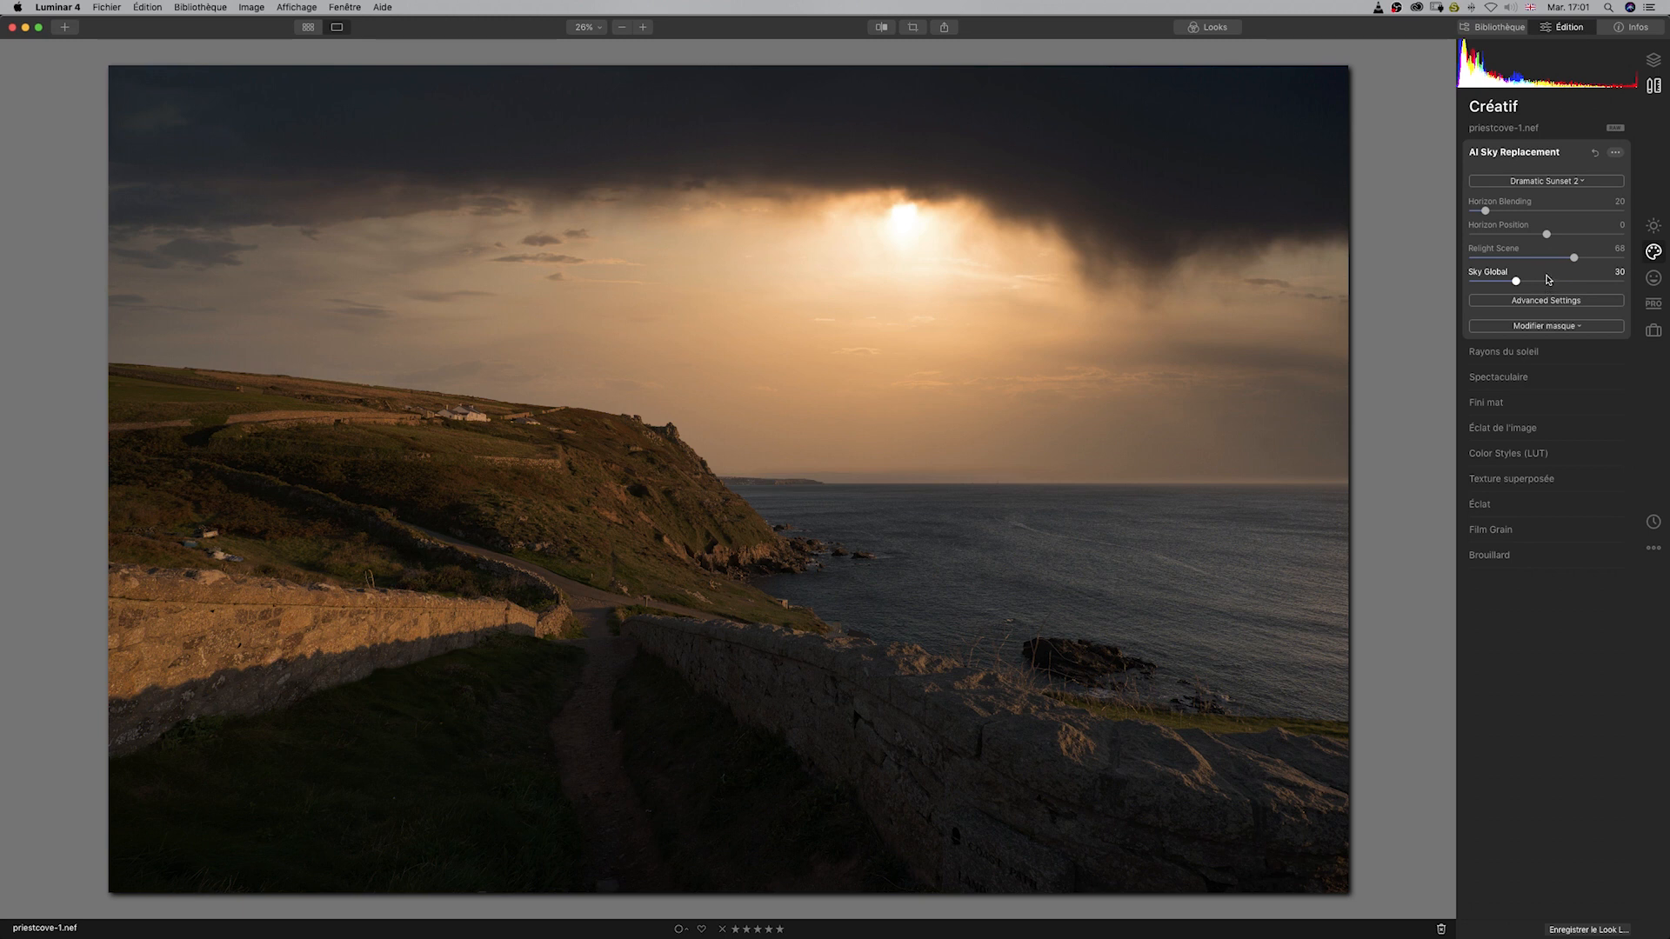
Try defocusing the replacement sky in the advanced settings, and return Sky Defocus to 0.
{"action": "left_click", "coordinate": [1552, 301]}
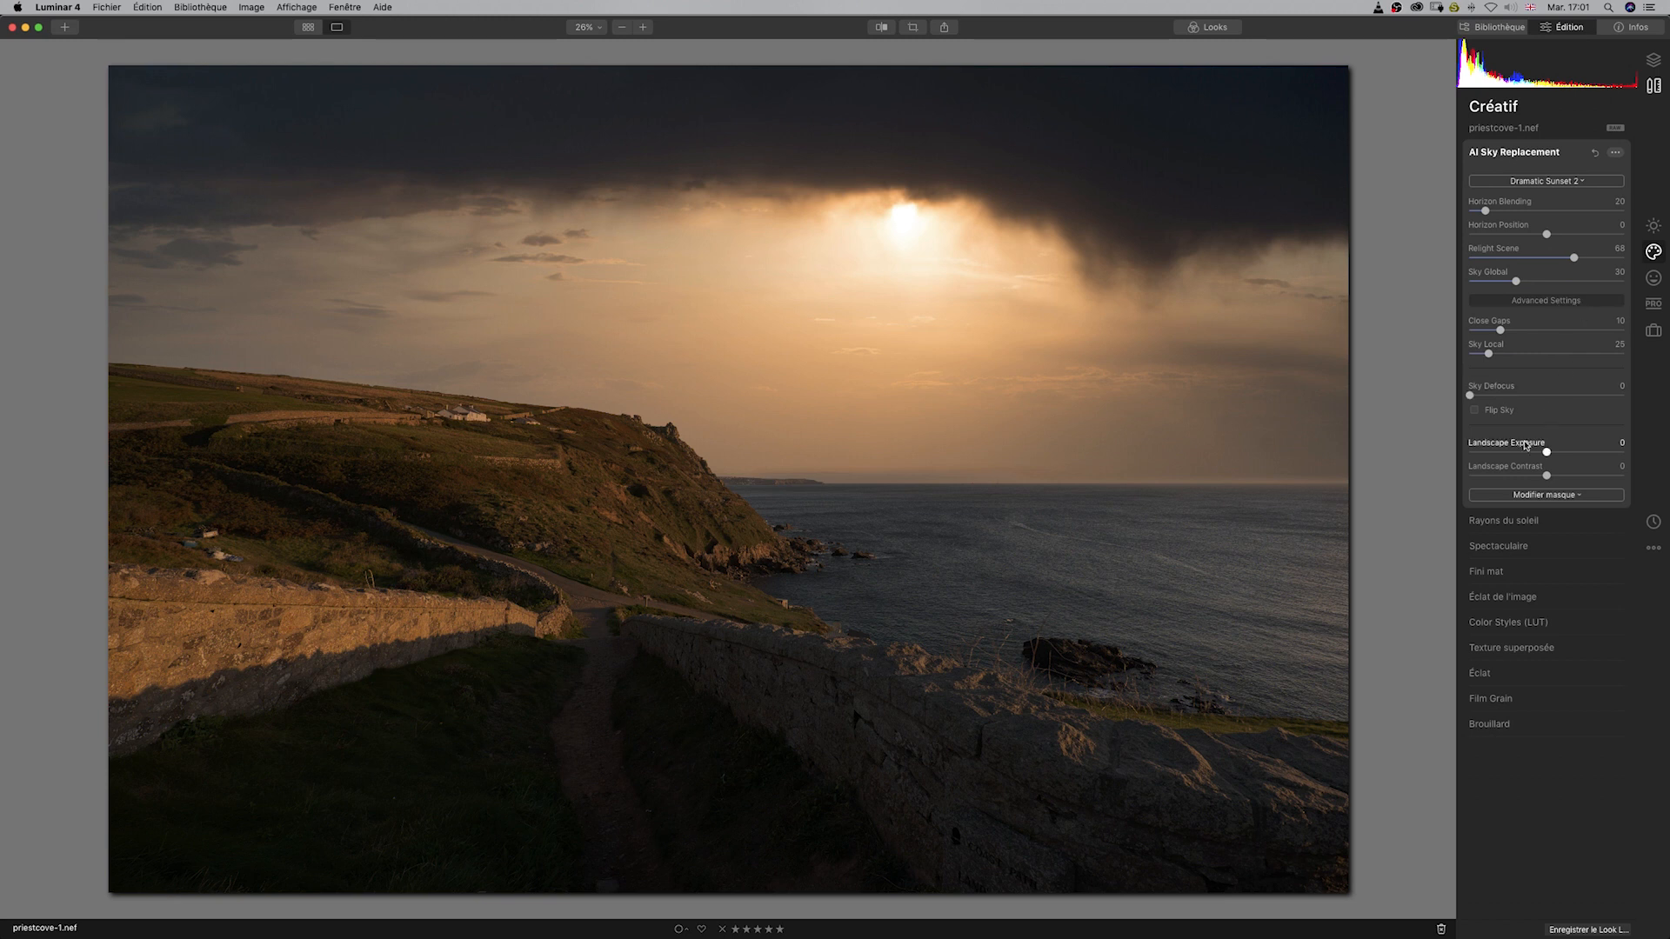
{"action": "left_click", "coordinate": [1470, 396]}
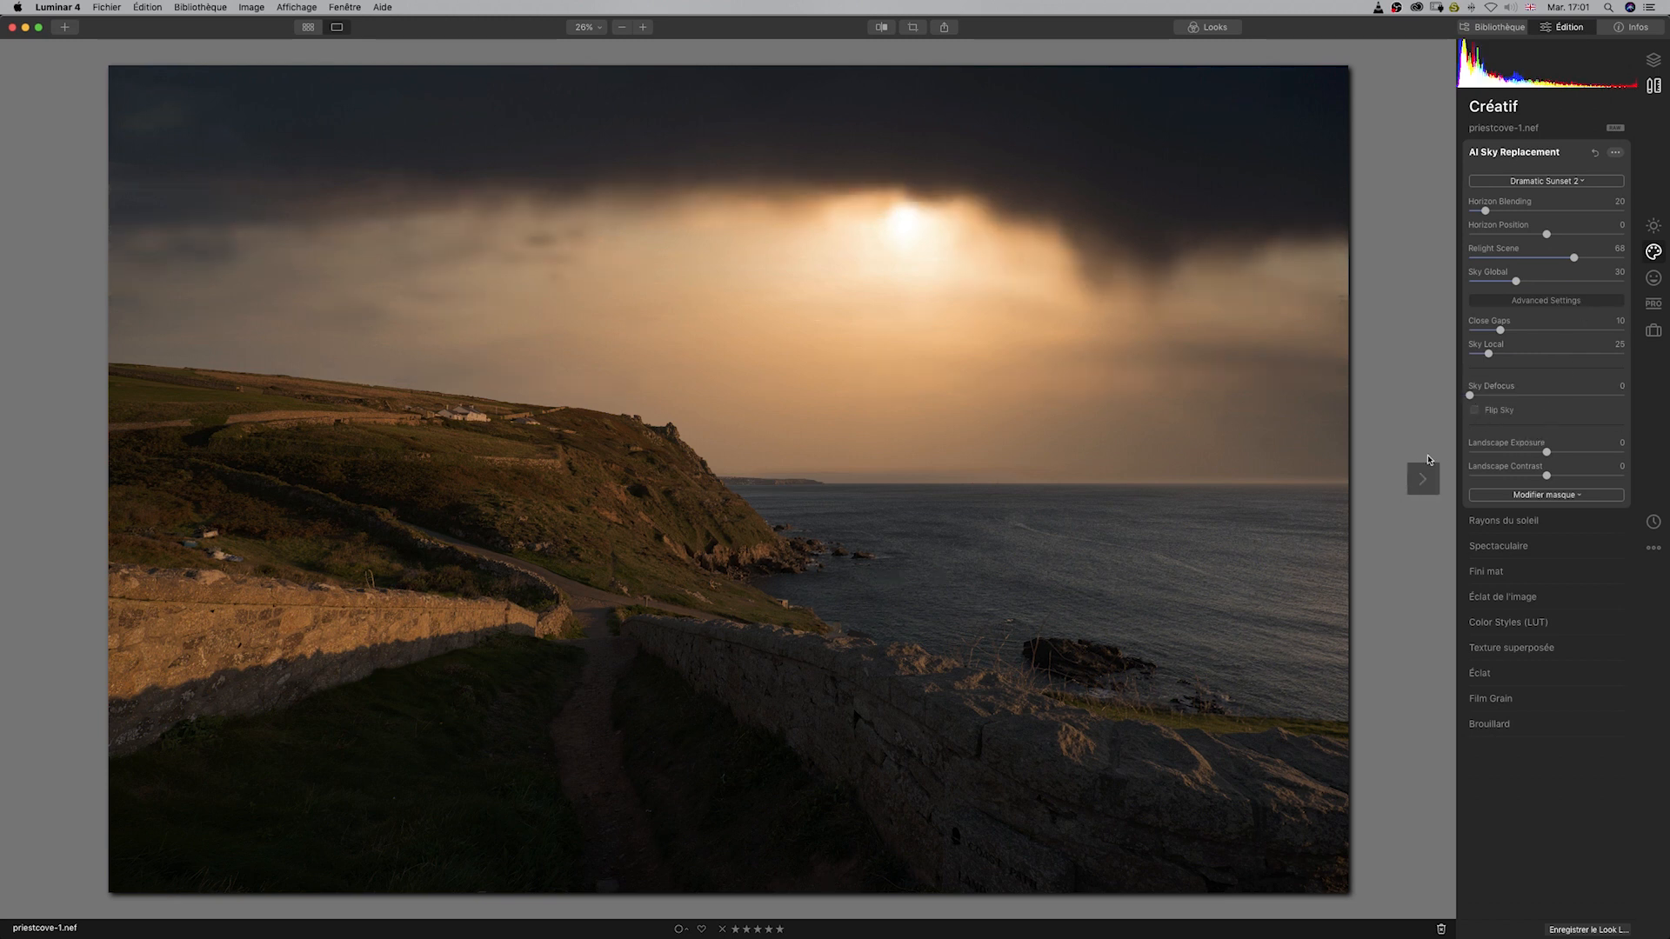
{"action": "left_click", "coordinate": [1469, 396]}
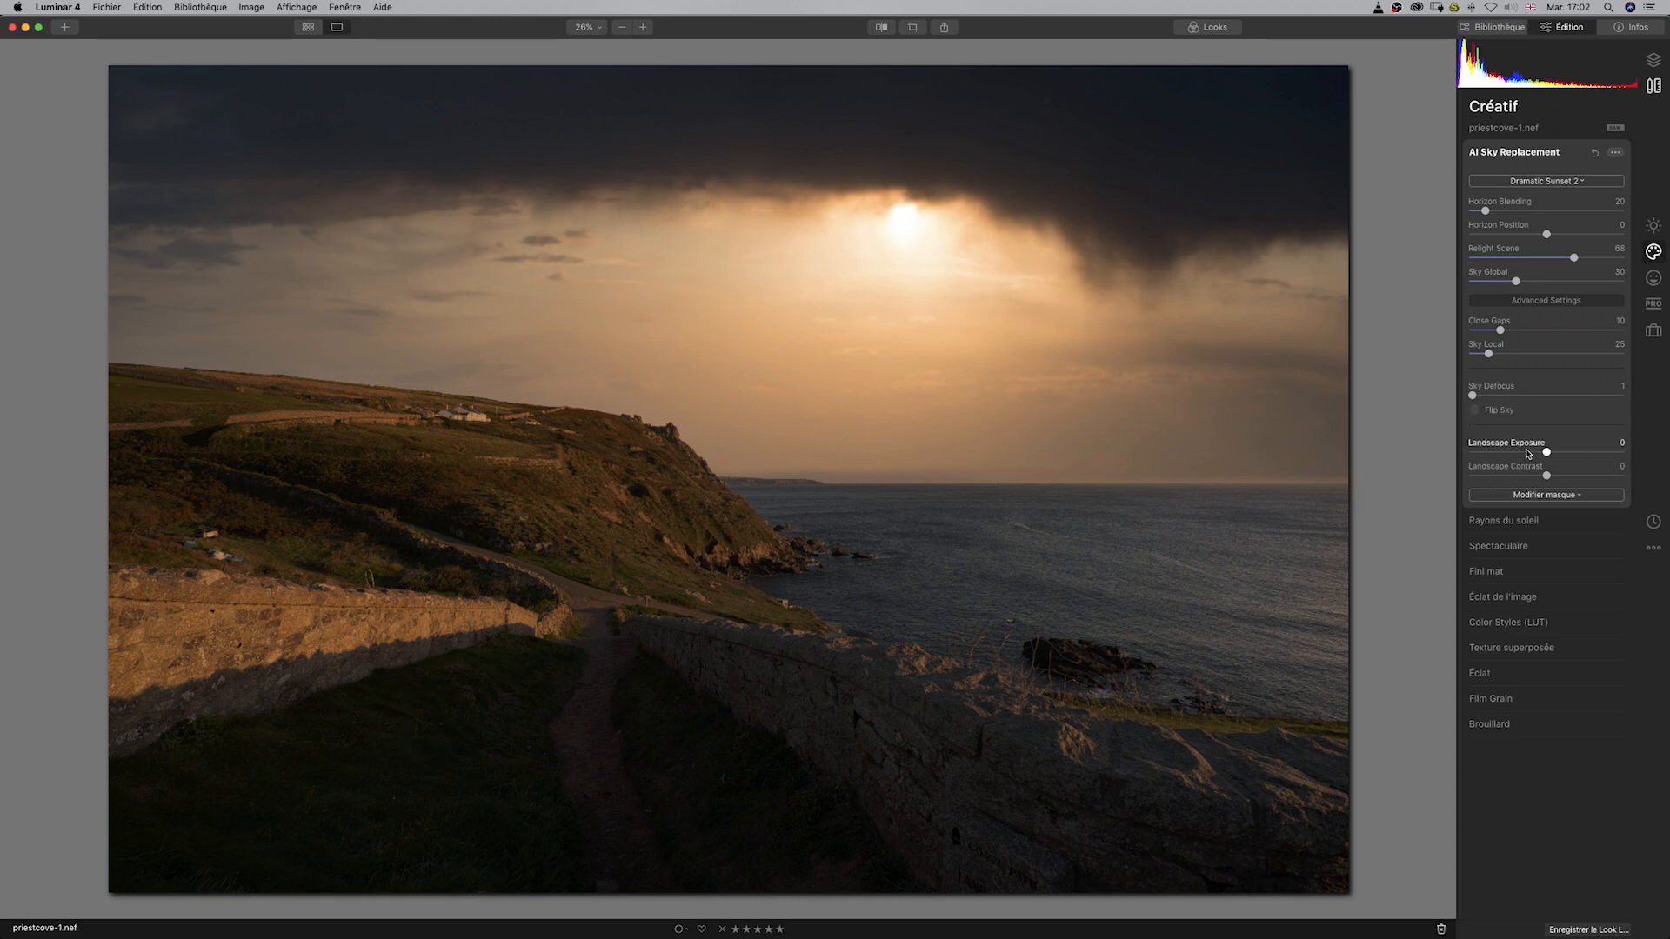
{"action": "left_click_drag", "start_coordinate": [1472, 396], "coordinate": [1464, 398]}
Adjust the Léger tool to Température 6953, Teinte 12 and Ombres 22, comparing the warmer tones with the original.
{"action": "left_click", "coordinate": [1654, 226]}
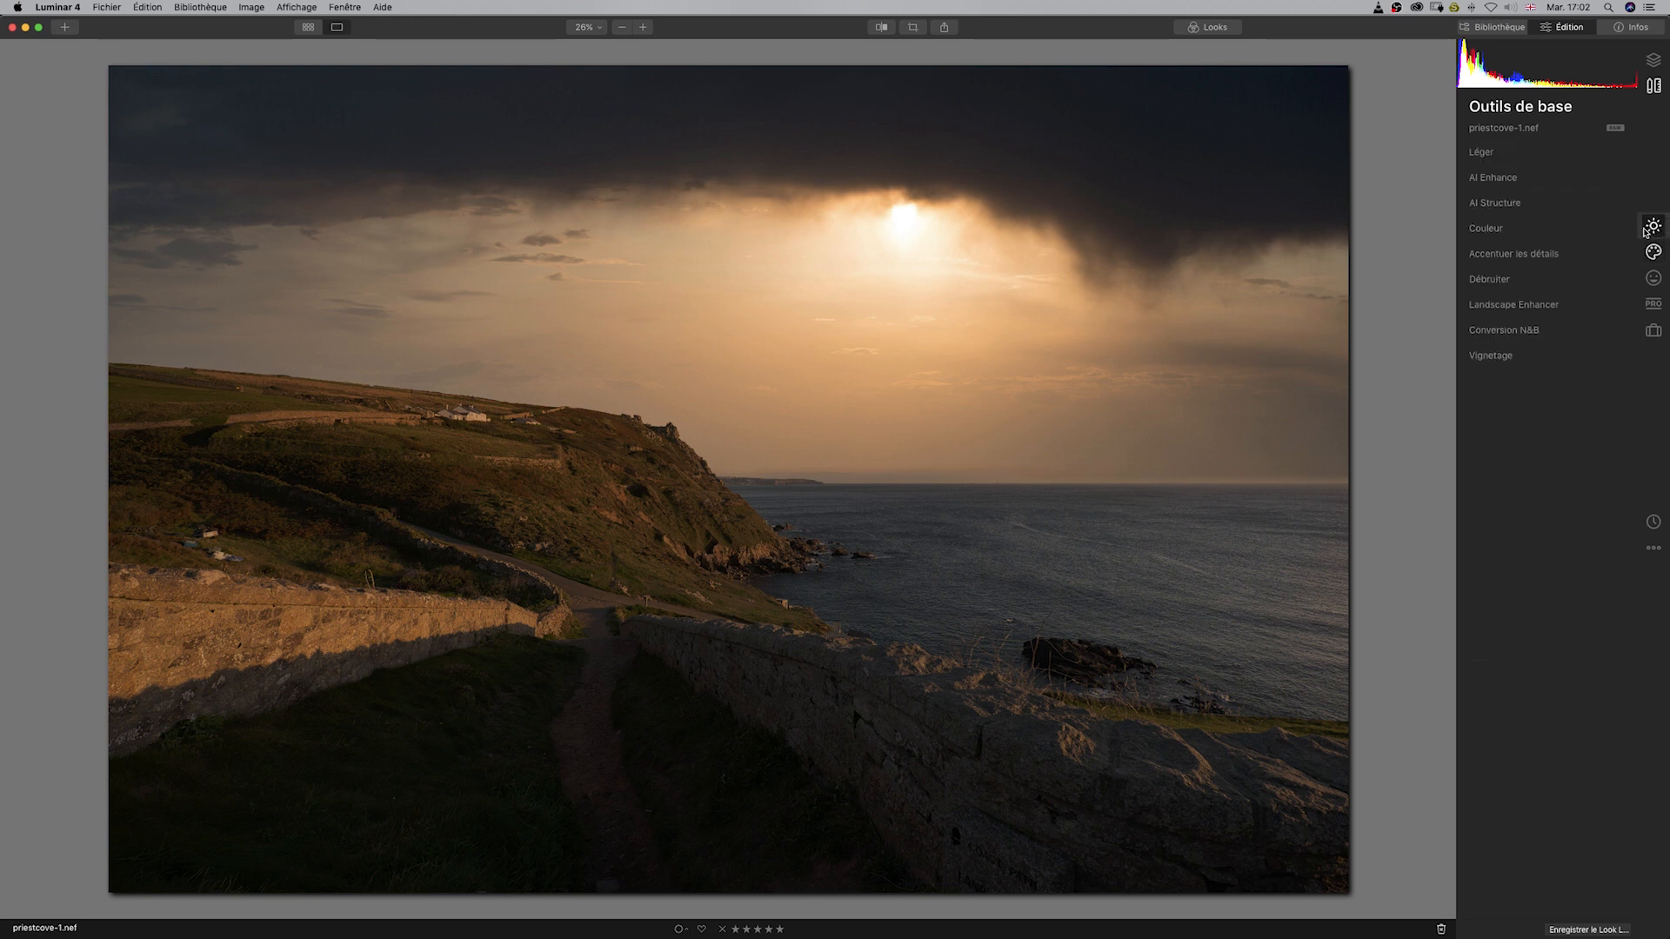
{"action": "left_click", "coordinate": [1482, 153]}
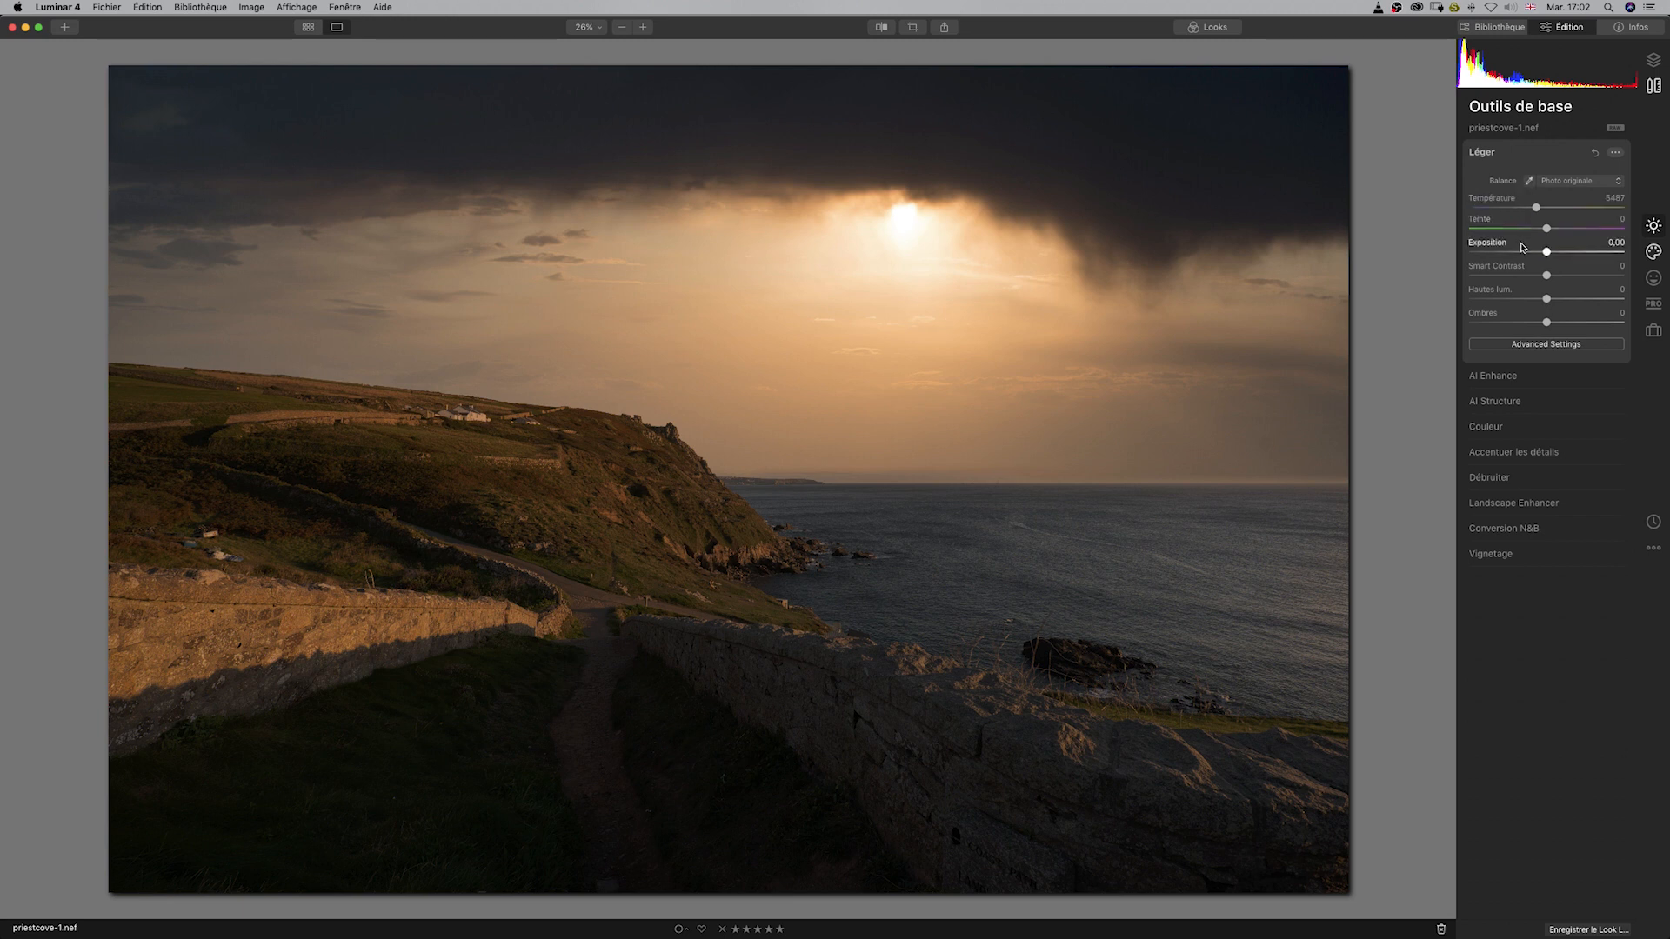
{"action": "left_click_drag", "start_coordinate": [1537, 208], "coordinate": [1546, 208]}
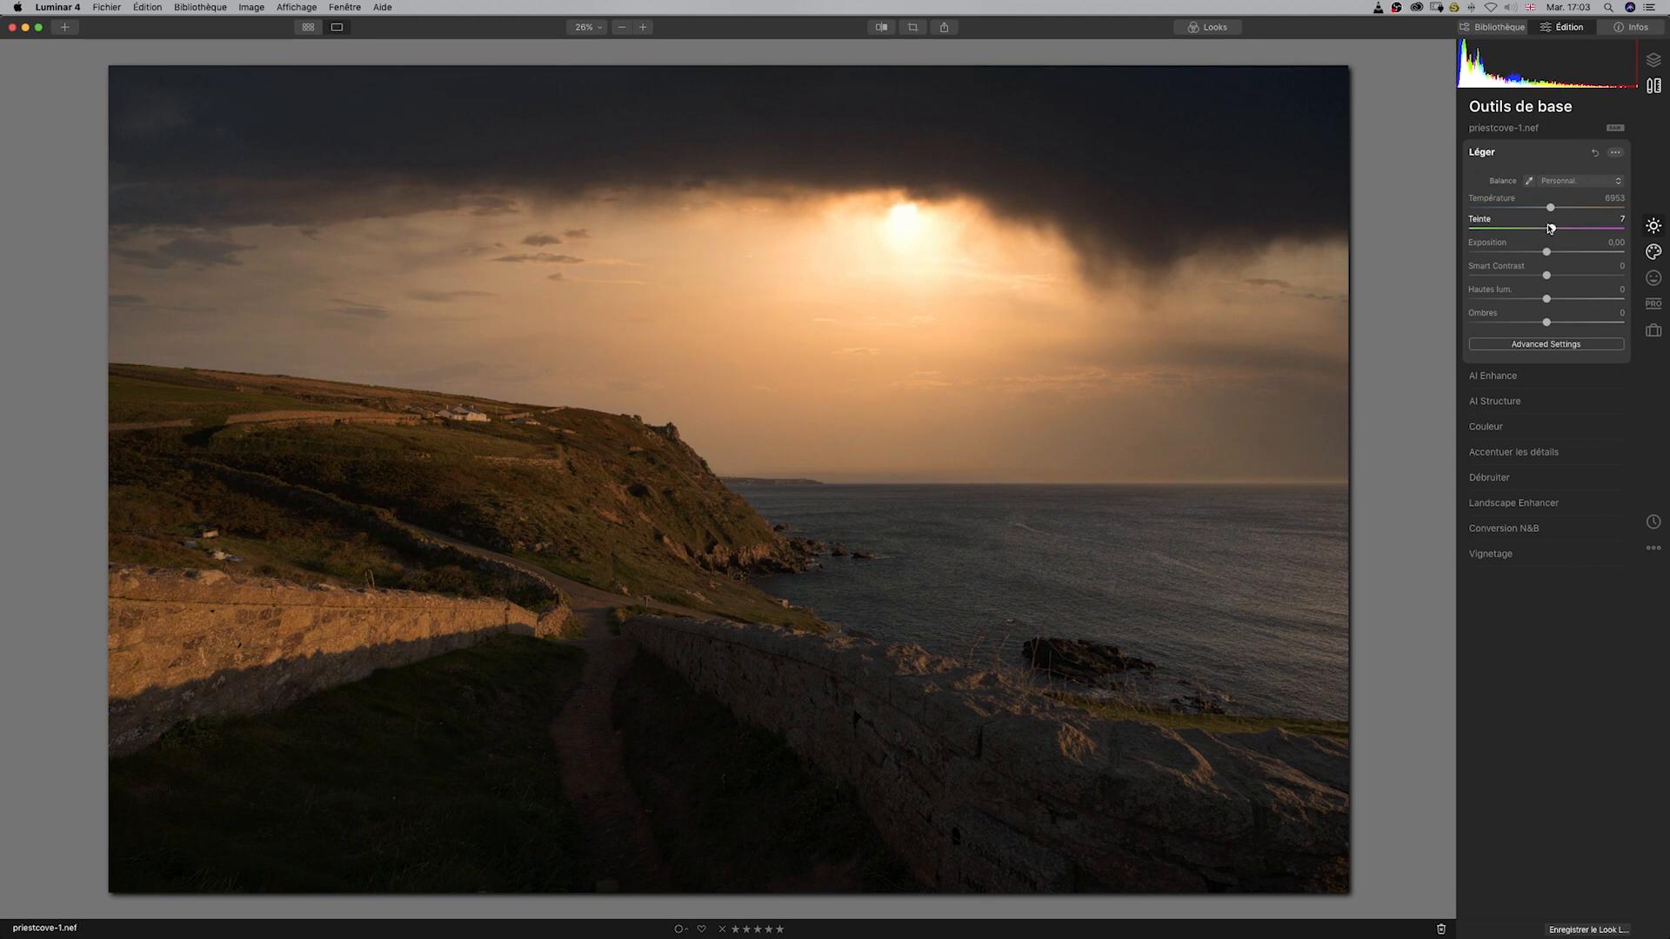
{"action": "left_click_drag", "start_coordinate": [1550, 226], "coordinate": [1562, 227]}
{"action": "left_click", "coordinate": [882, 29]}
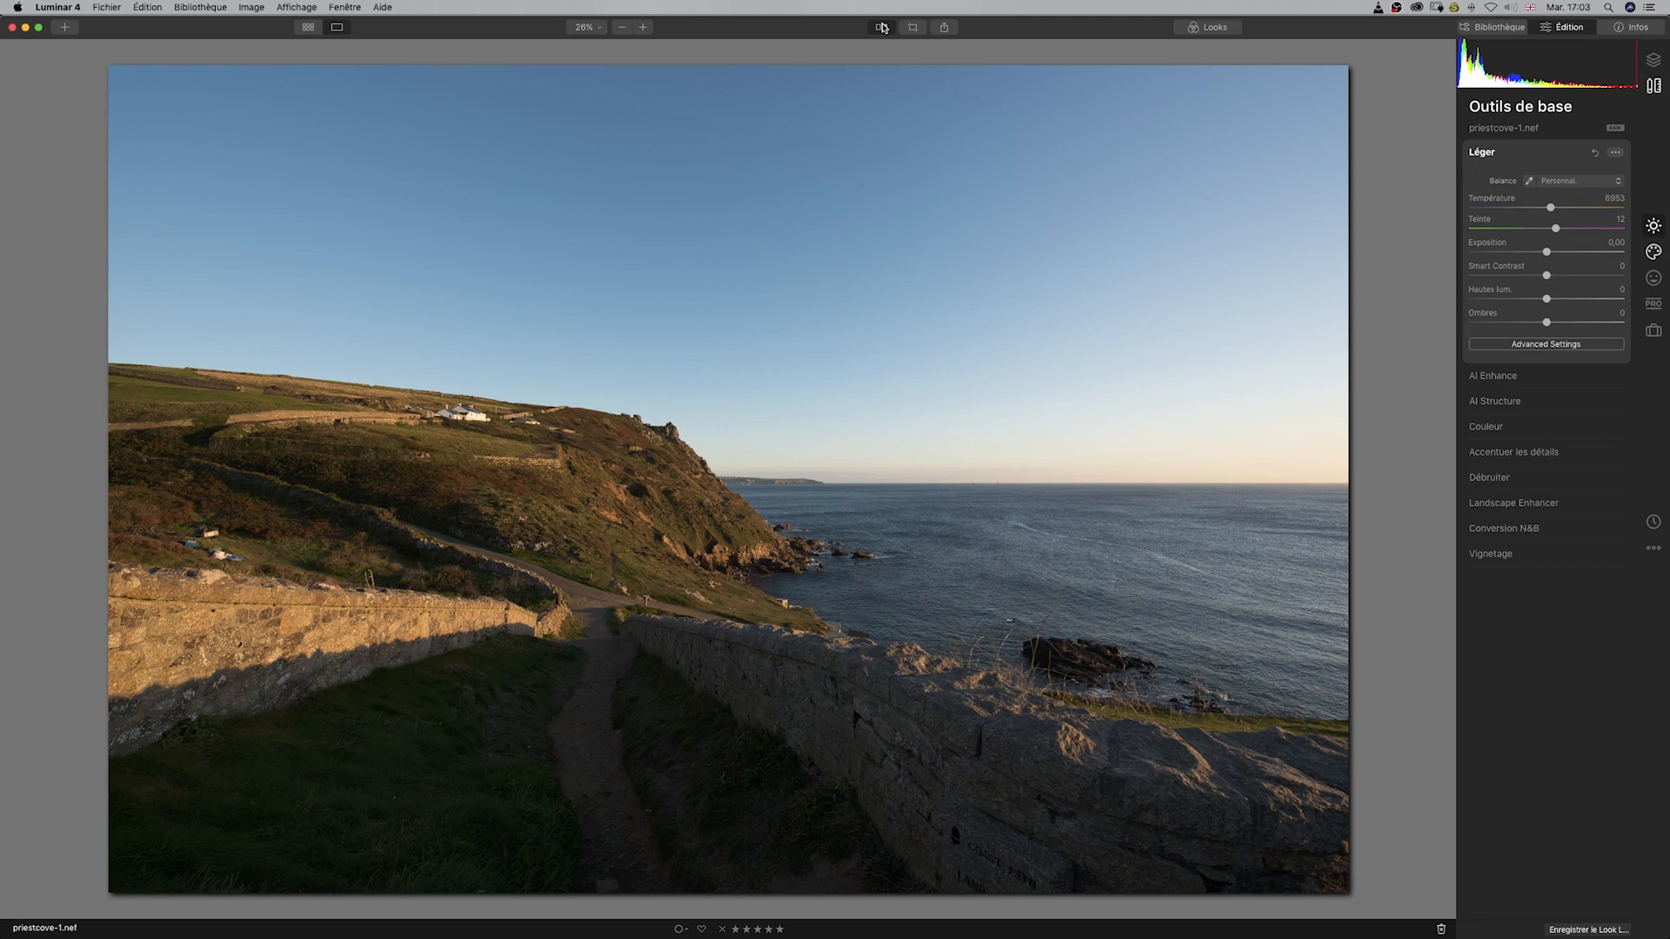
{"action": "left_click", "coordinate": [882, 27]}
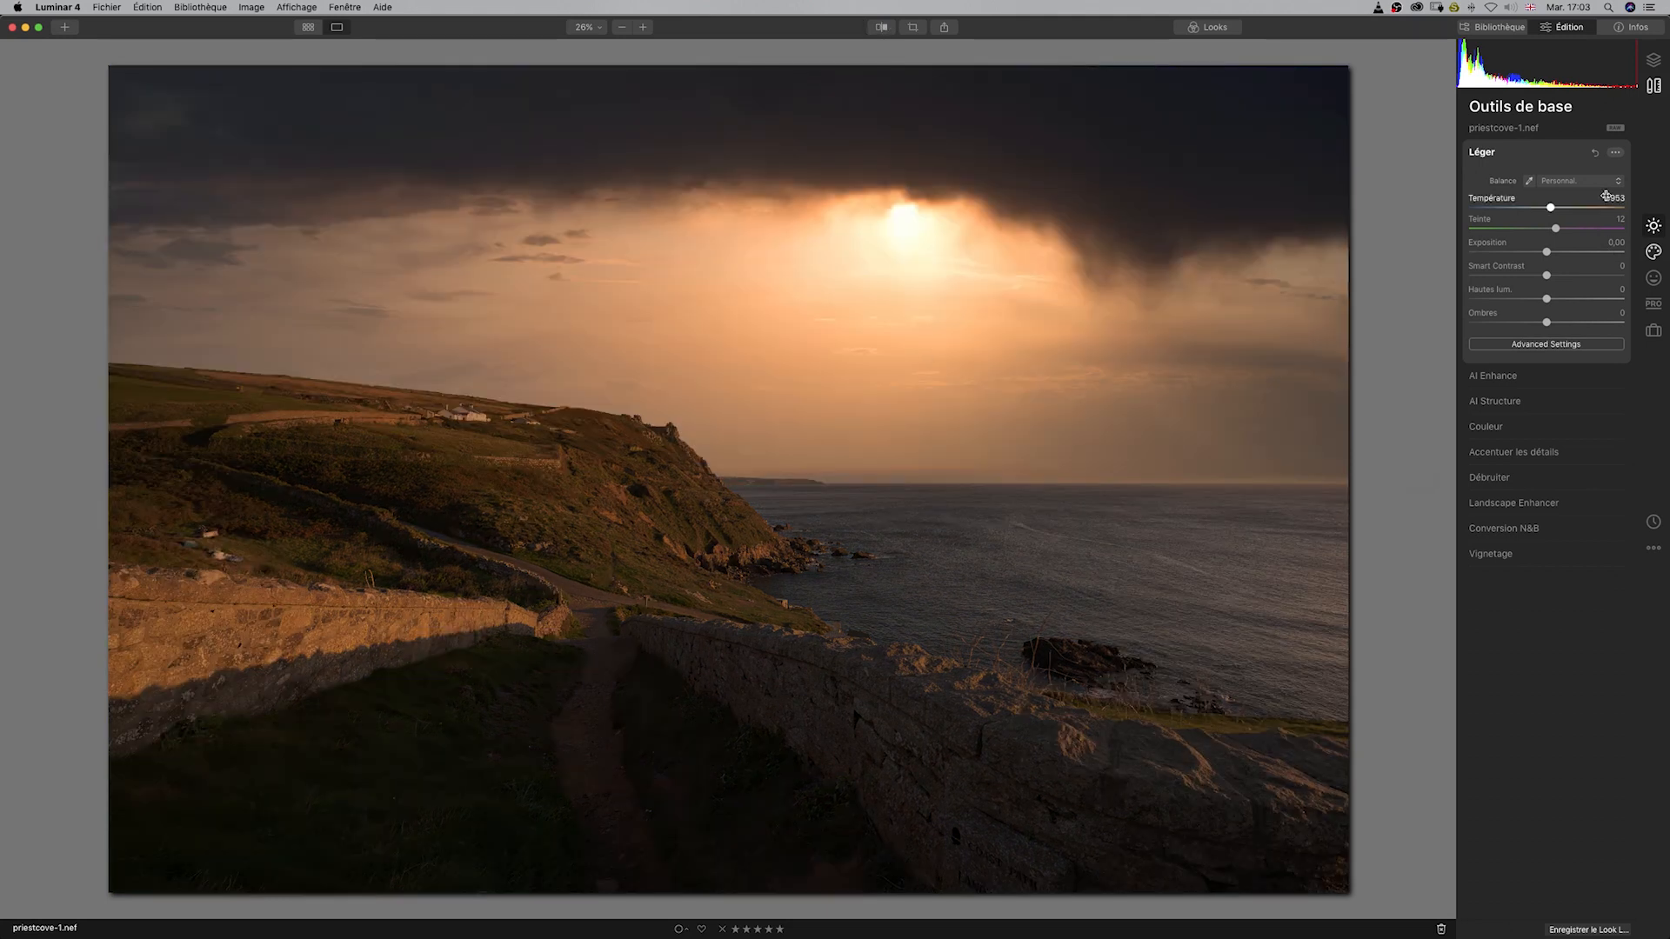
{"action": "left_click", "coordinate": [1553, 346]}
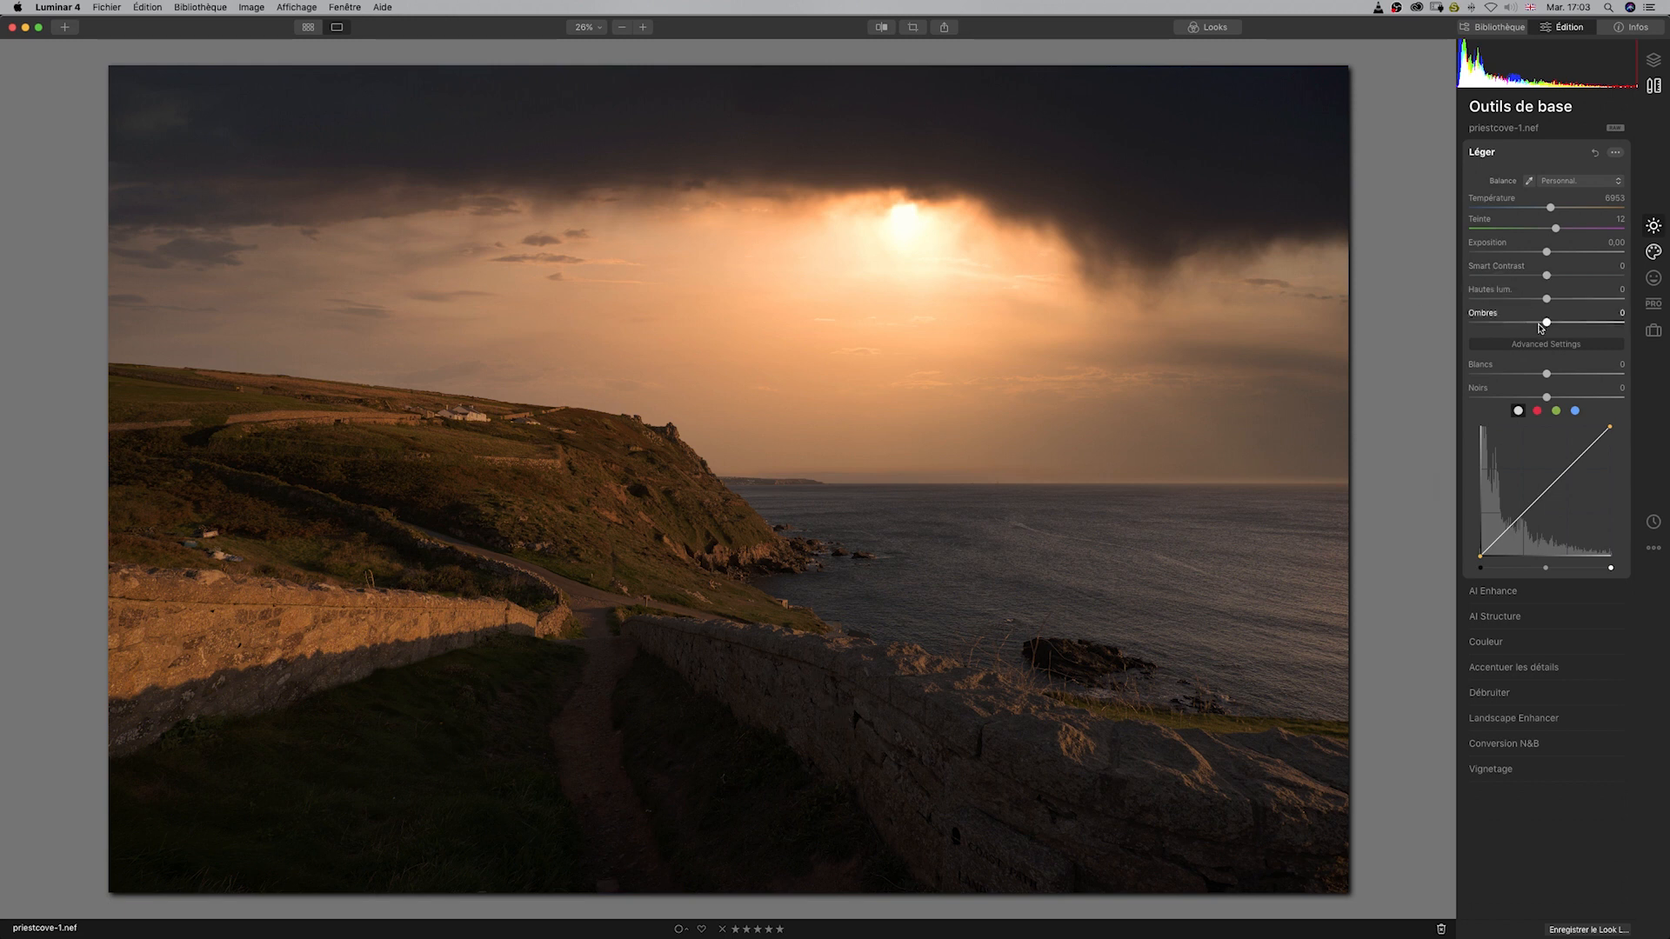
{"action": "left_click_drag", "start_coordinate": [1548, 324], "coordinate": [1564, 325]}
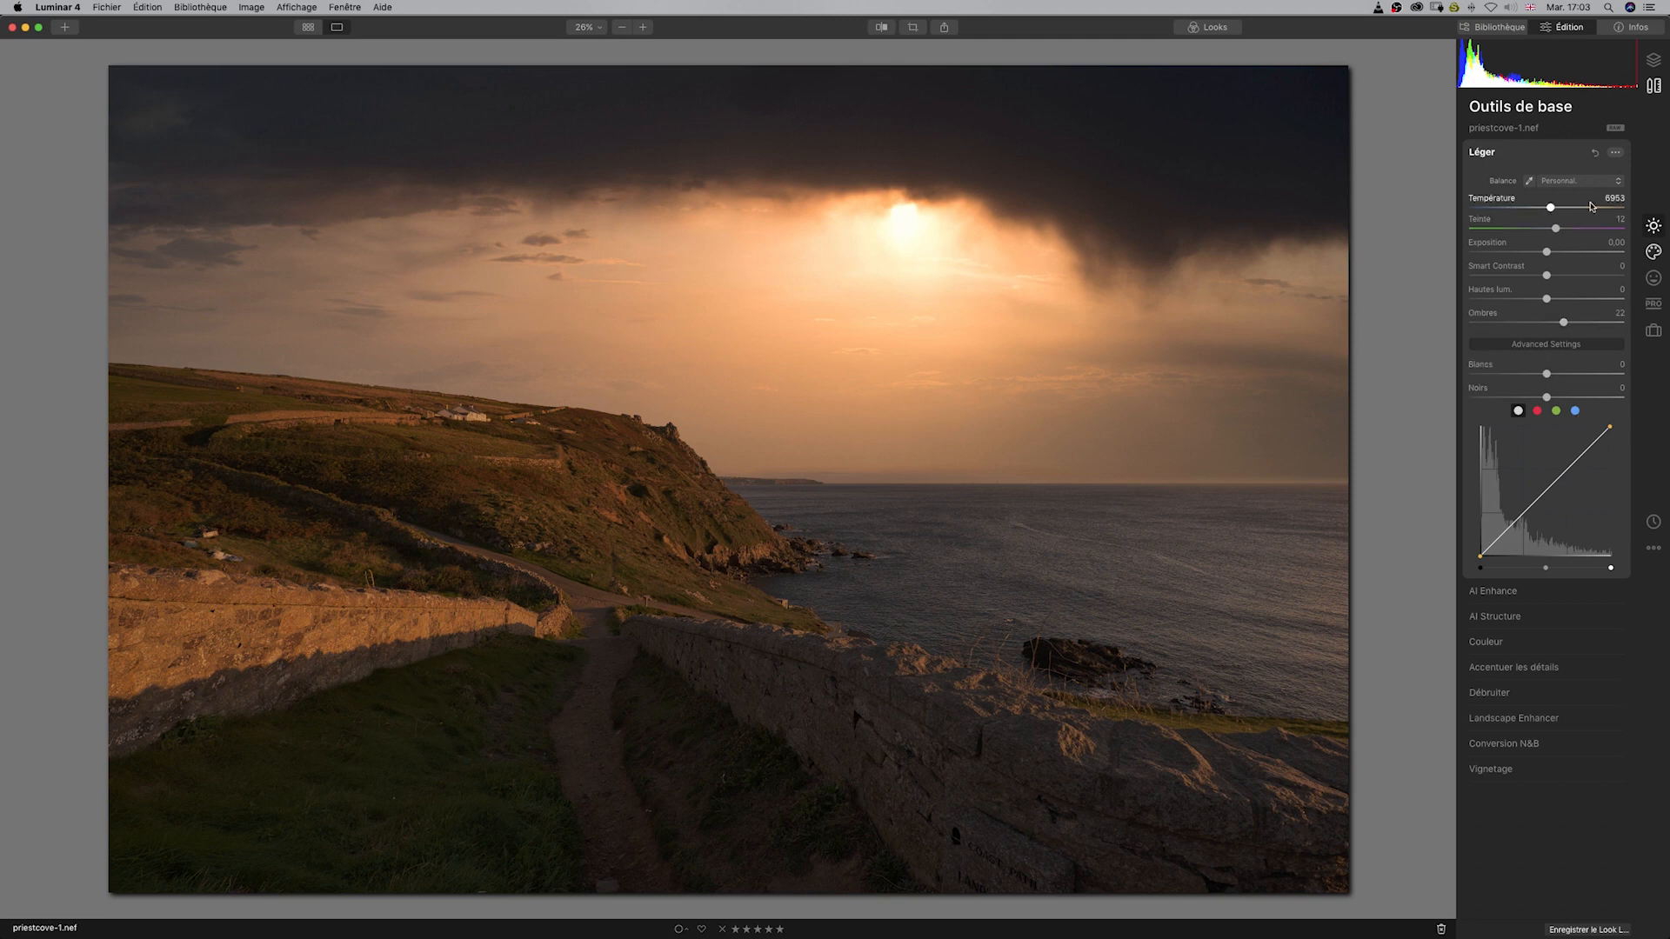
Increase the AI Structure amount to bring out landscape detail and compare it with the original photo.
{"action": "left_click", "coordinate": [1495, 616]}
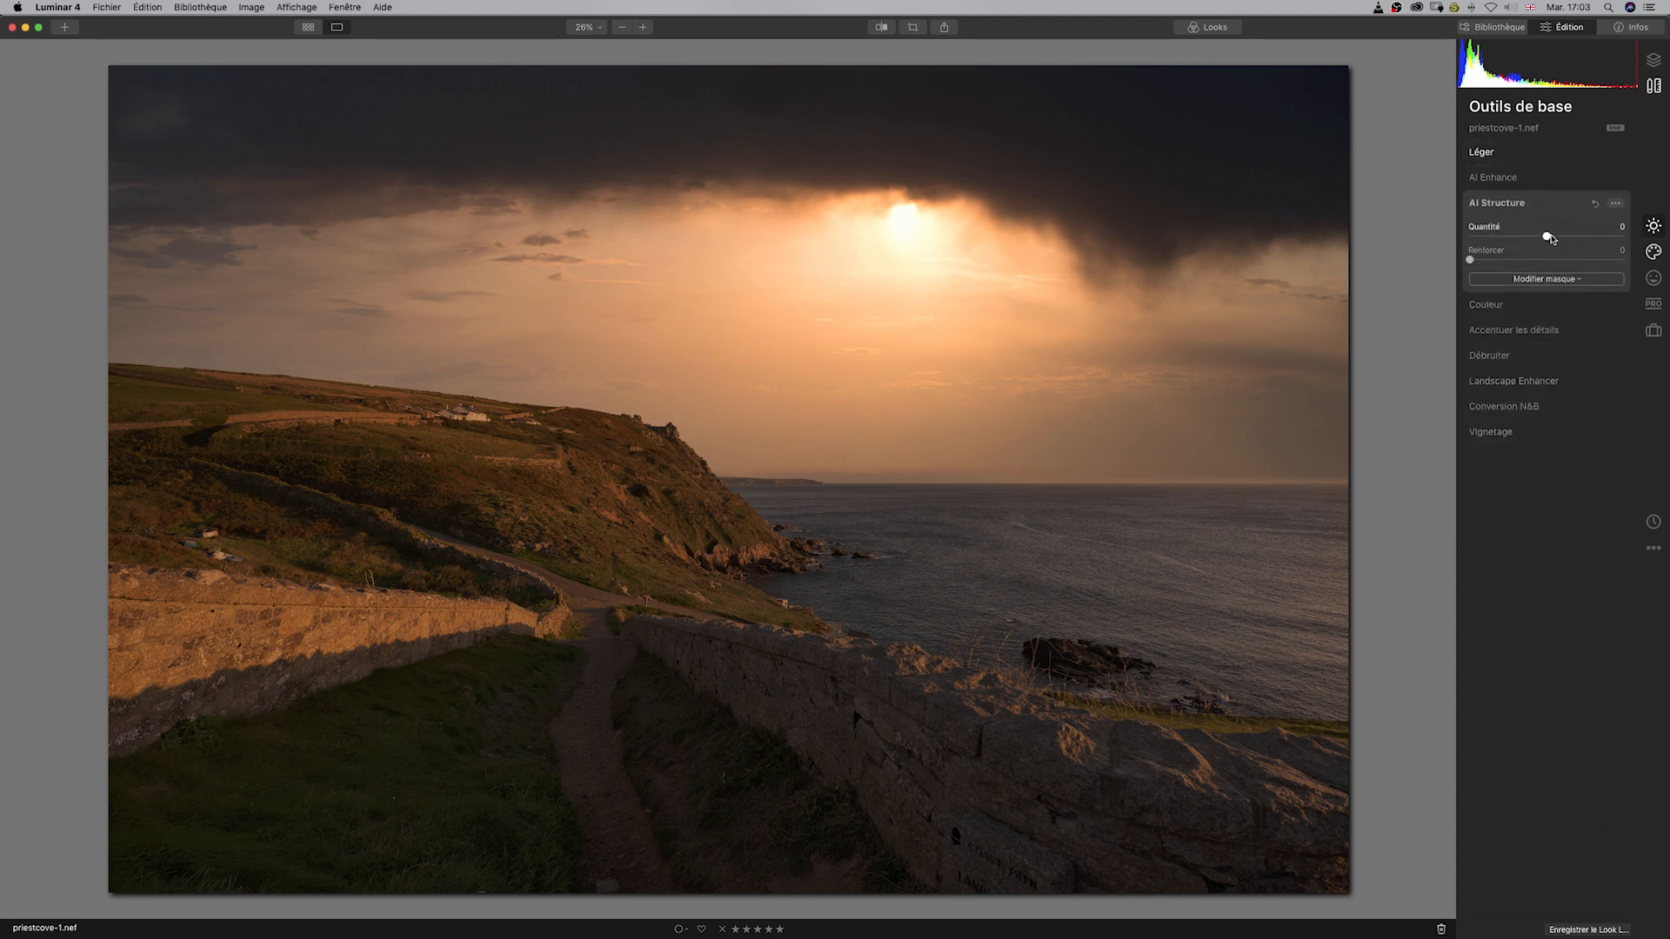
{"action": "left_click_drag", "start_coordinate": [1547, 236], "coordinate": [1565, 235]}
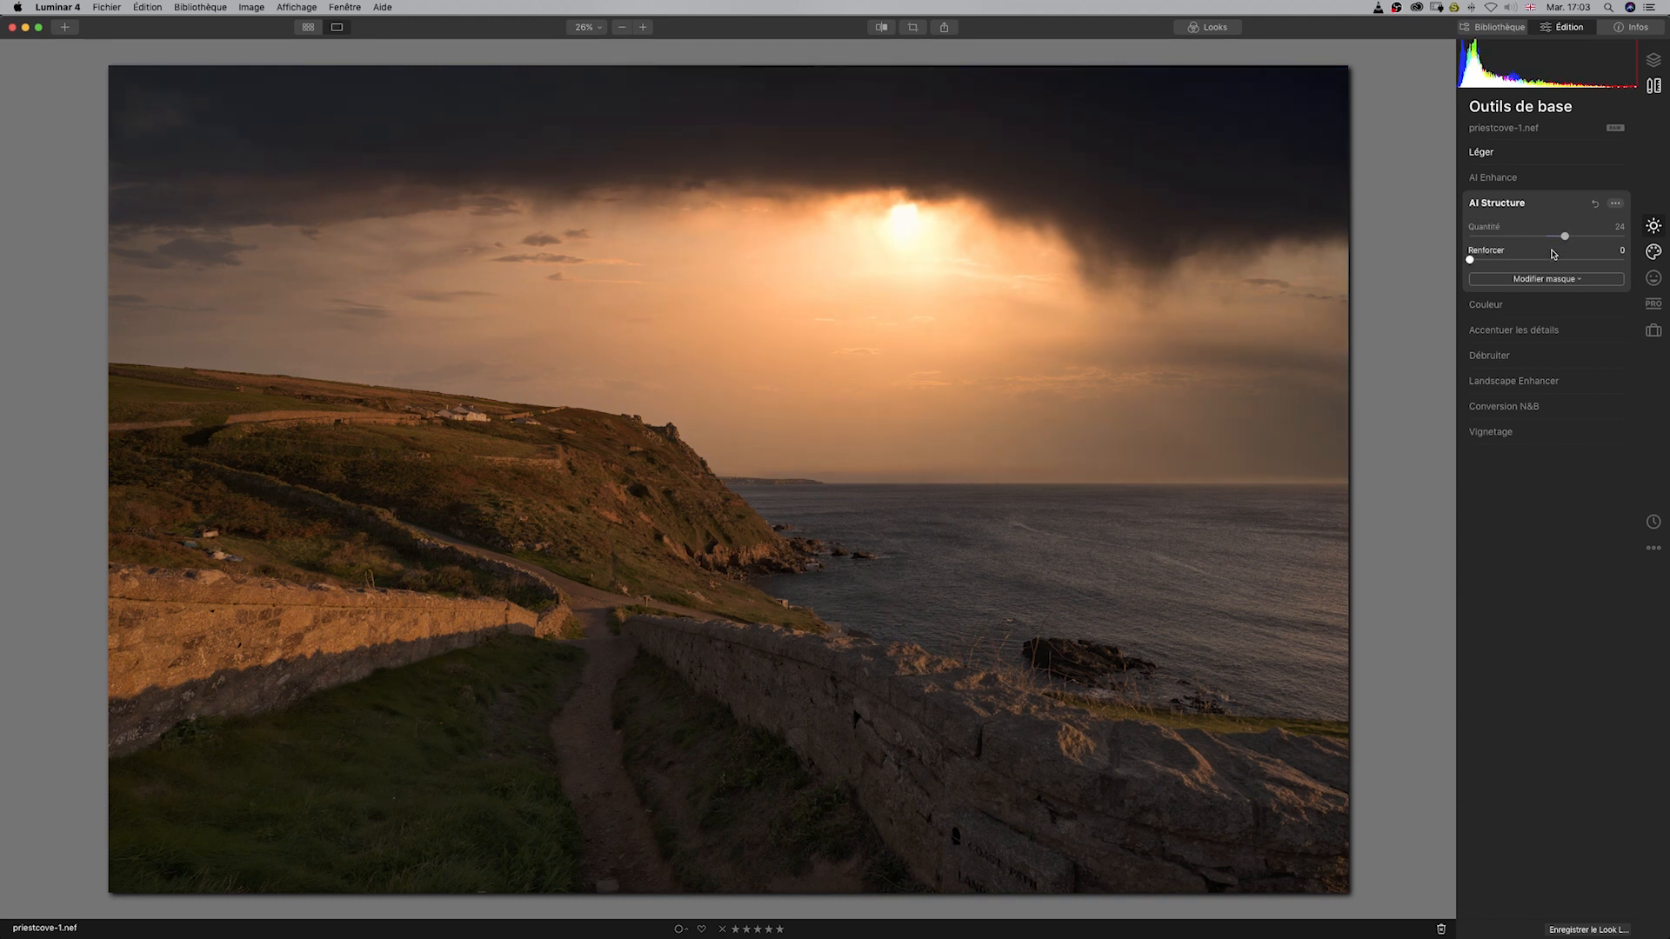
{"action": "left_click_drag", "start_coordinate": [1564, 237], "coordinate": [1578, 237]}
{"action": "left_click", "coordinate": [881, 28]}
{"action": "left_click", "coordinate": [879, 30]}
Set Heure dorée to 38 in Landscape Enhancer and check the before/after comparison.
{"action": "left_click", "coordinate": [1512, 384]}
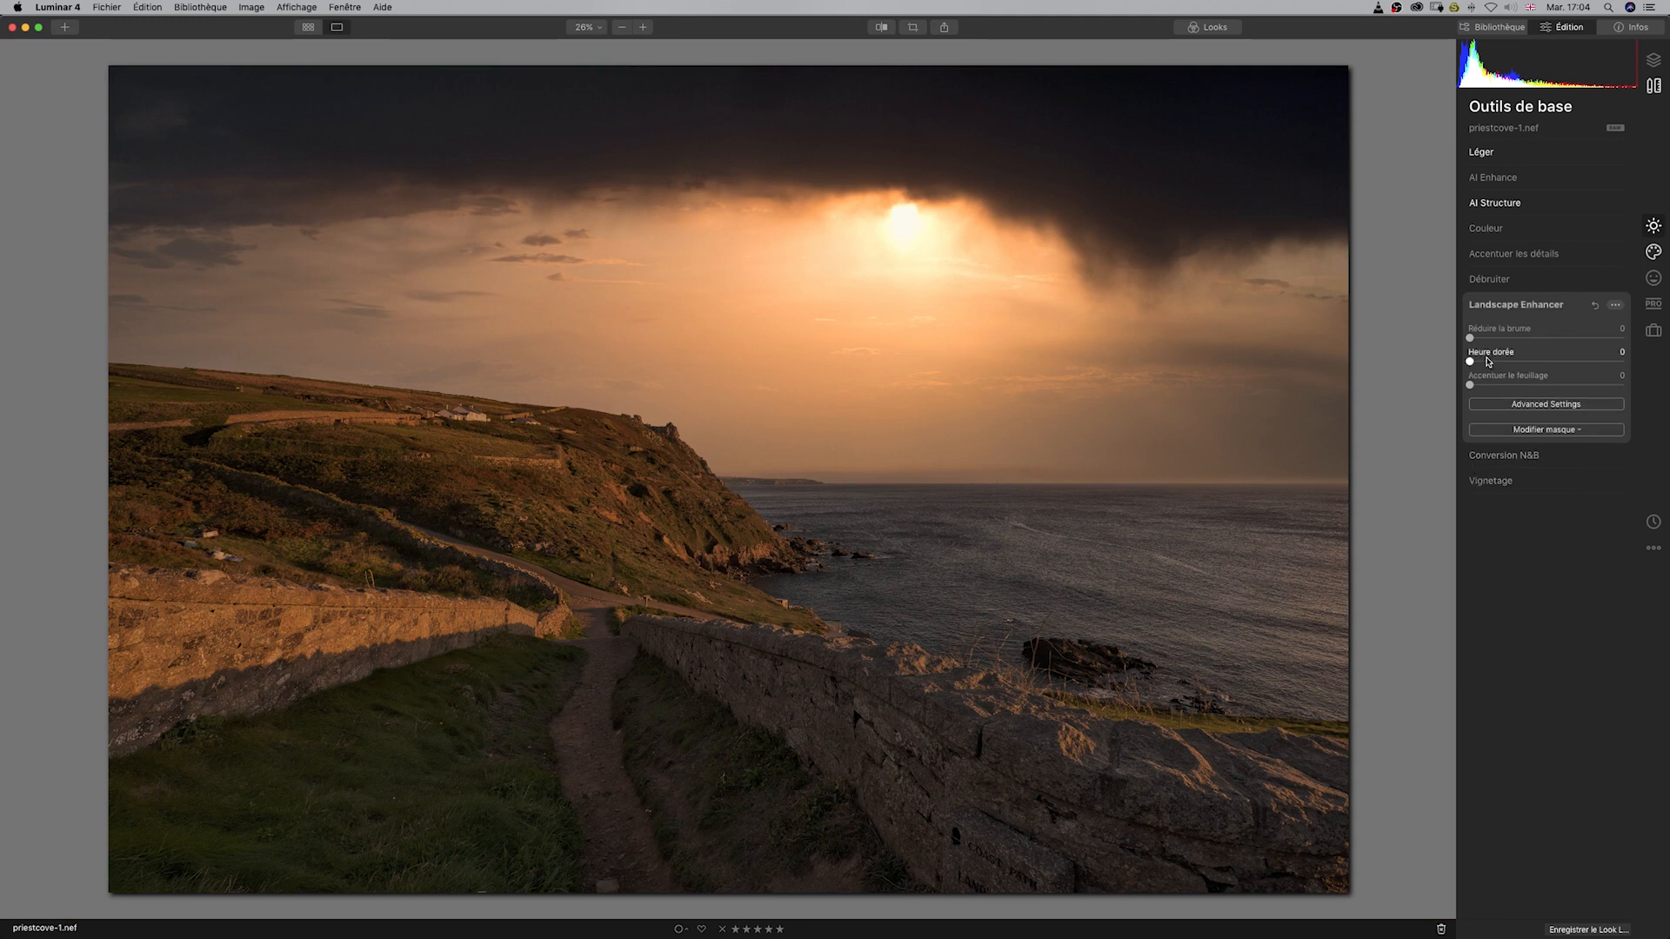
{"action": "left_click_drag", "start_coordinate": [1470, 362], "coordinate": [1528, 362]}
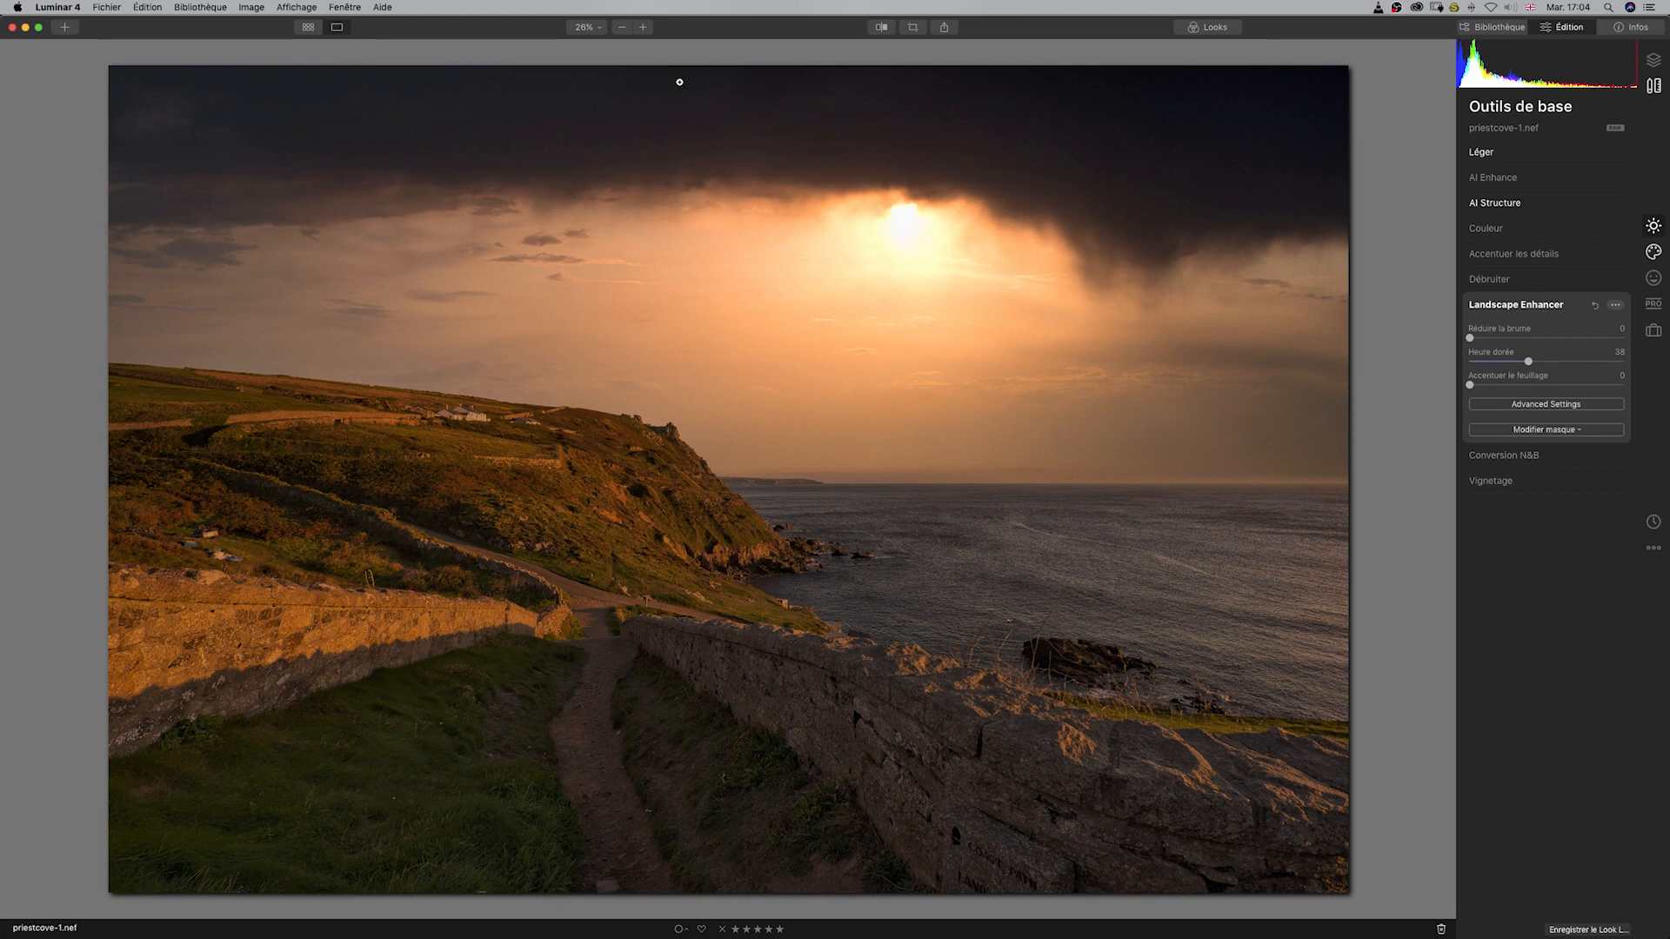
{"action": "left_click", "coordinate": [882, 27]}
Try AI Accent at 30 in AI Enhance, and reset it to 0.
{"action": "left_click", "coordinate": [1494, 180]}
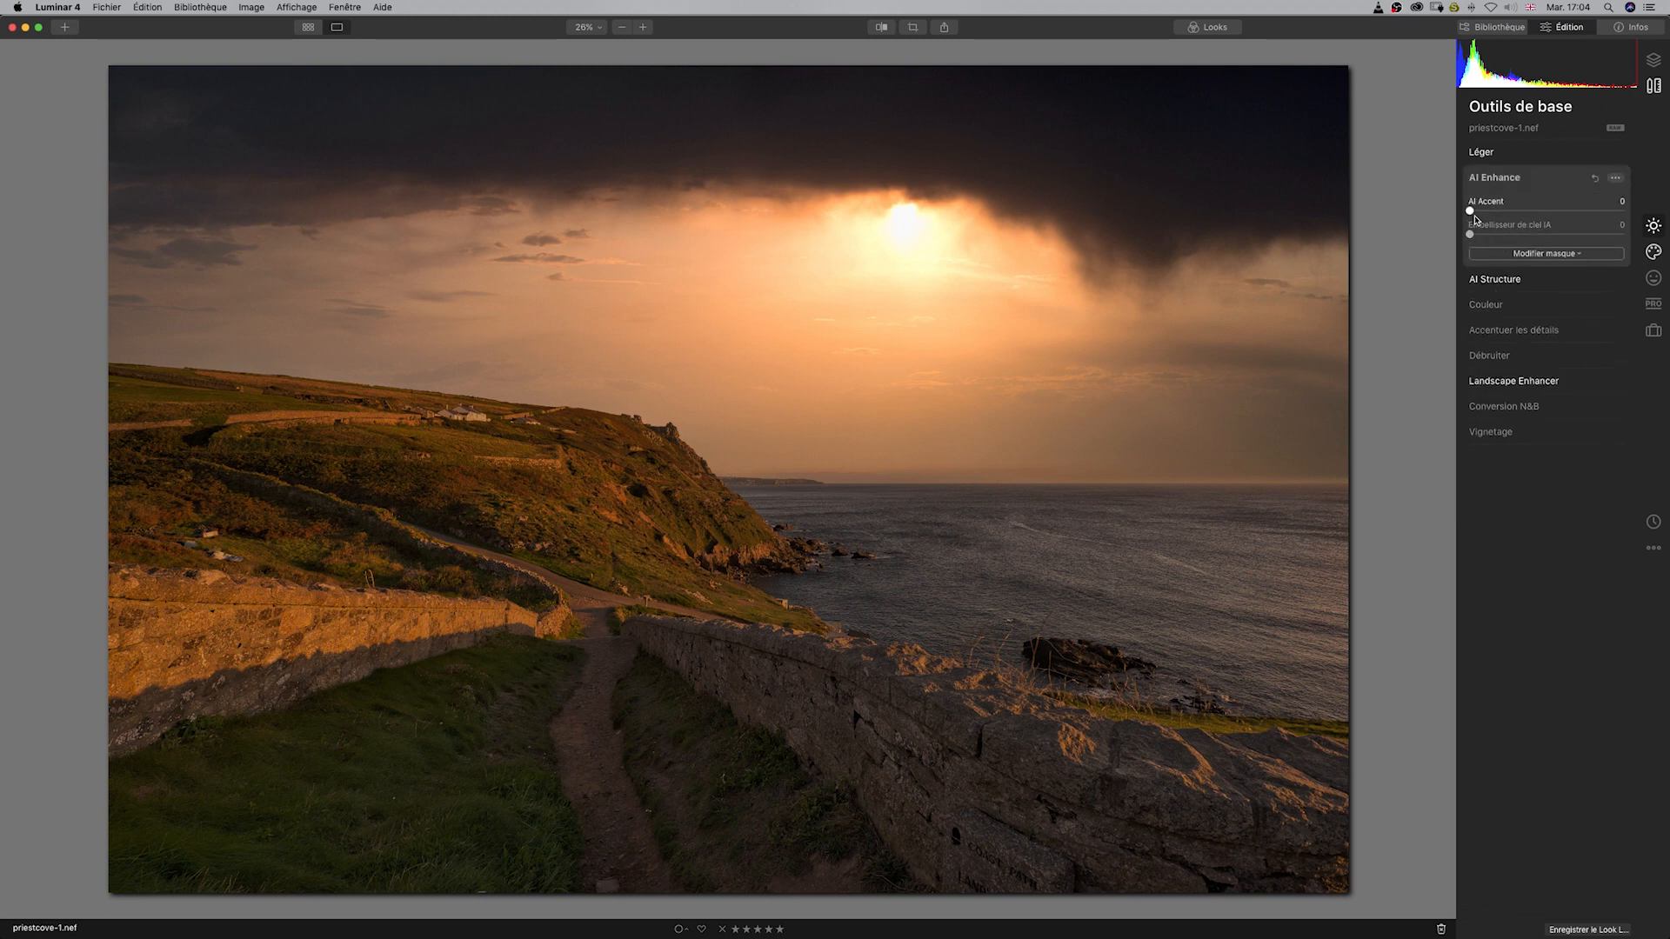
{"action": "left_click_drag", "start_coordinate": [1471, 213], "coordinate": [1537, 211]}
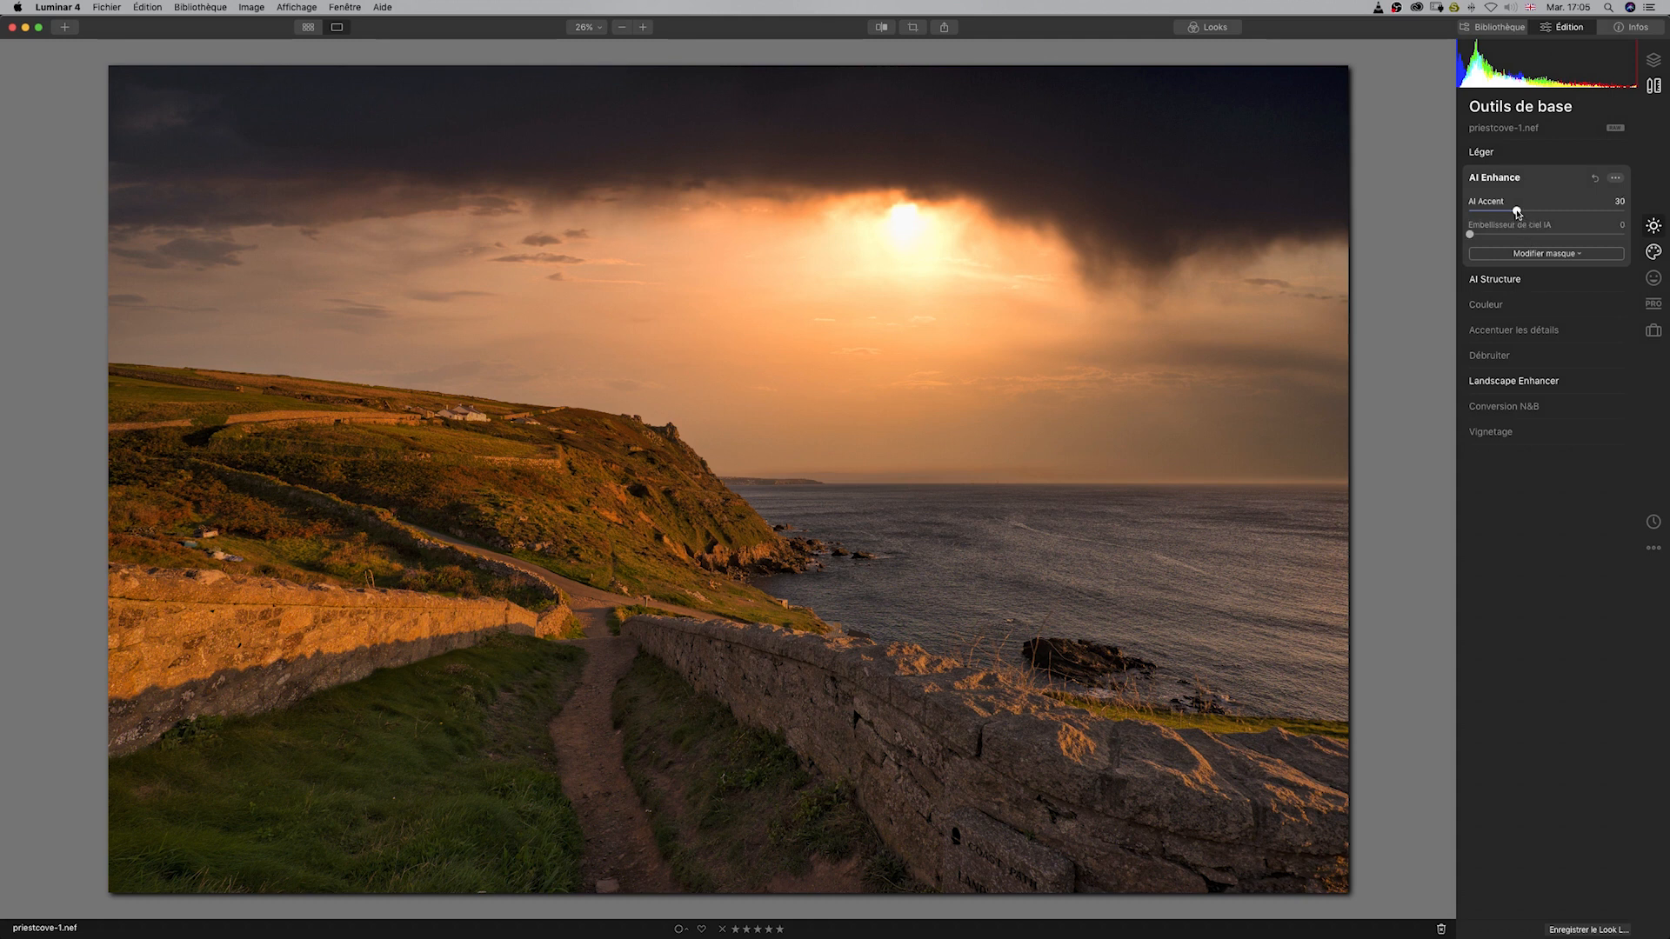
{"action": "double_click", "coordinate": [1516, 212]}
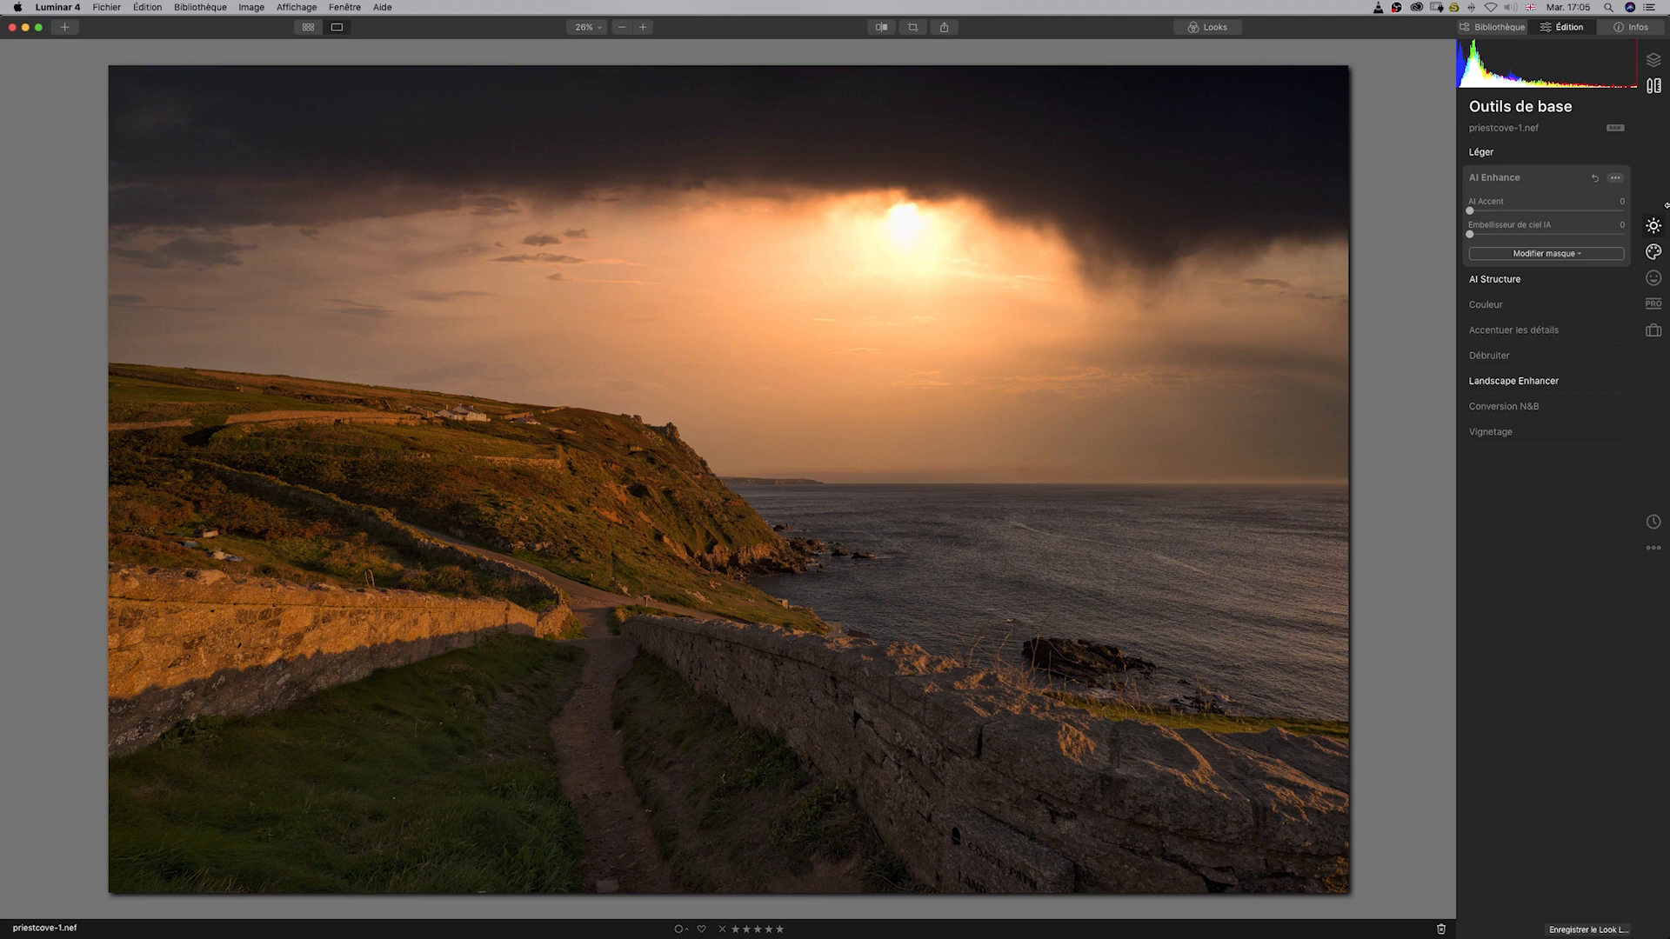
Set Landscape Exposure to 13 and Landscape Contrast to 25 in the AI Sky Replacement advanced settings.
{"action": "left_click", "coordinate": [1653, 252]}
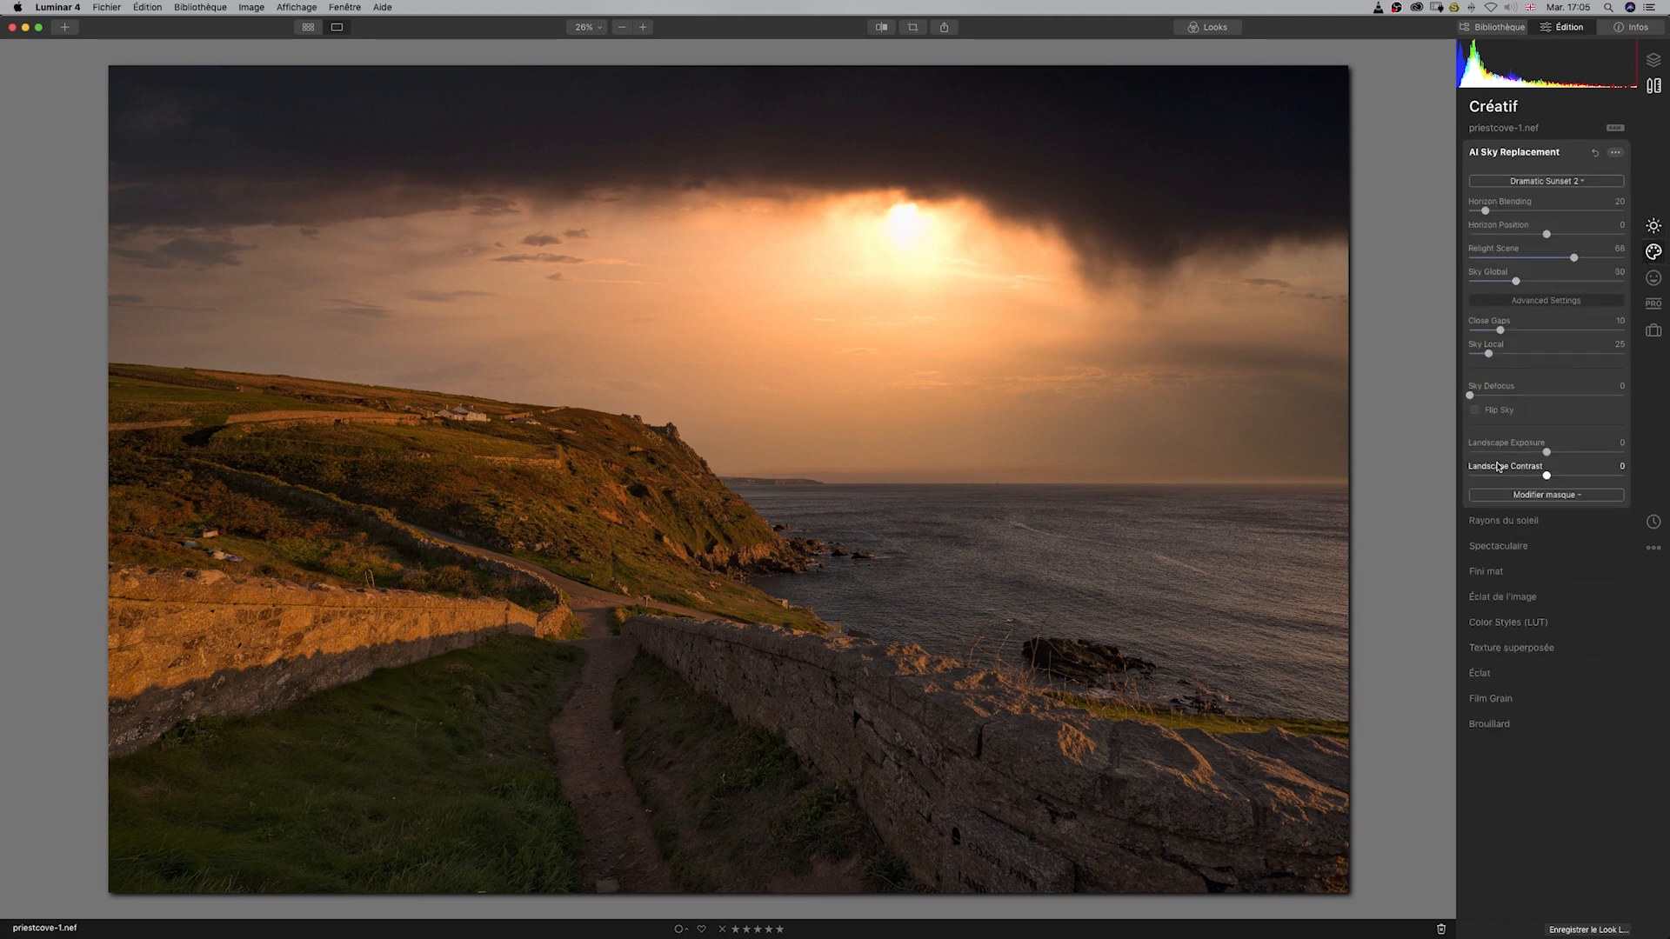
{"action": "left_click_drag", "start_coordinate": [1542, 450], "coordinate": [1550, 451]}
{"action": "left_click_drag", "start_coordinate": [1551, 453], "coordinate": [1555, 454]}
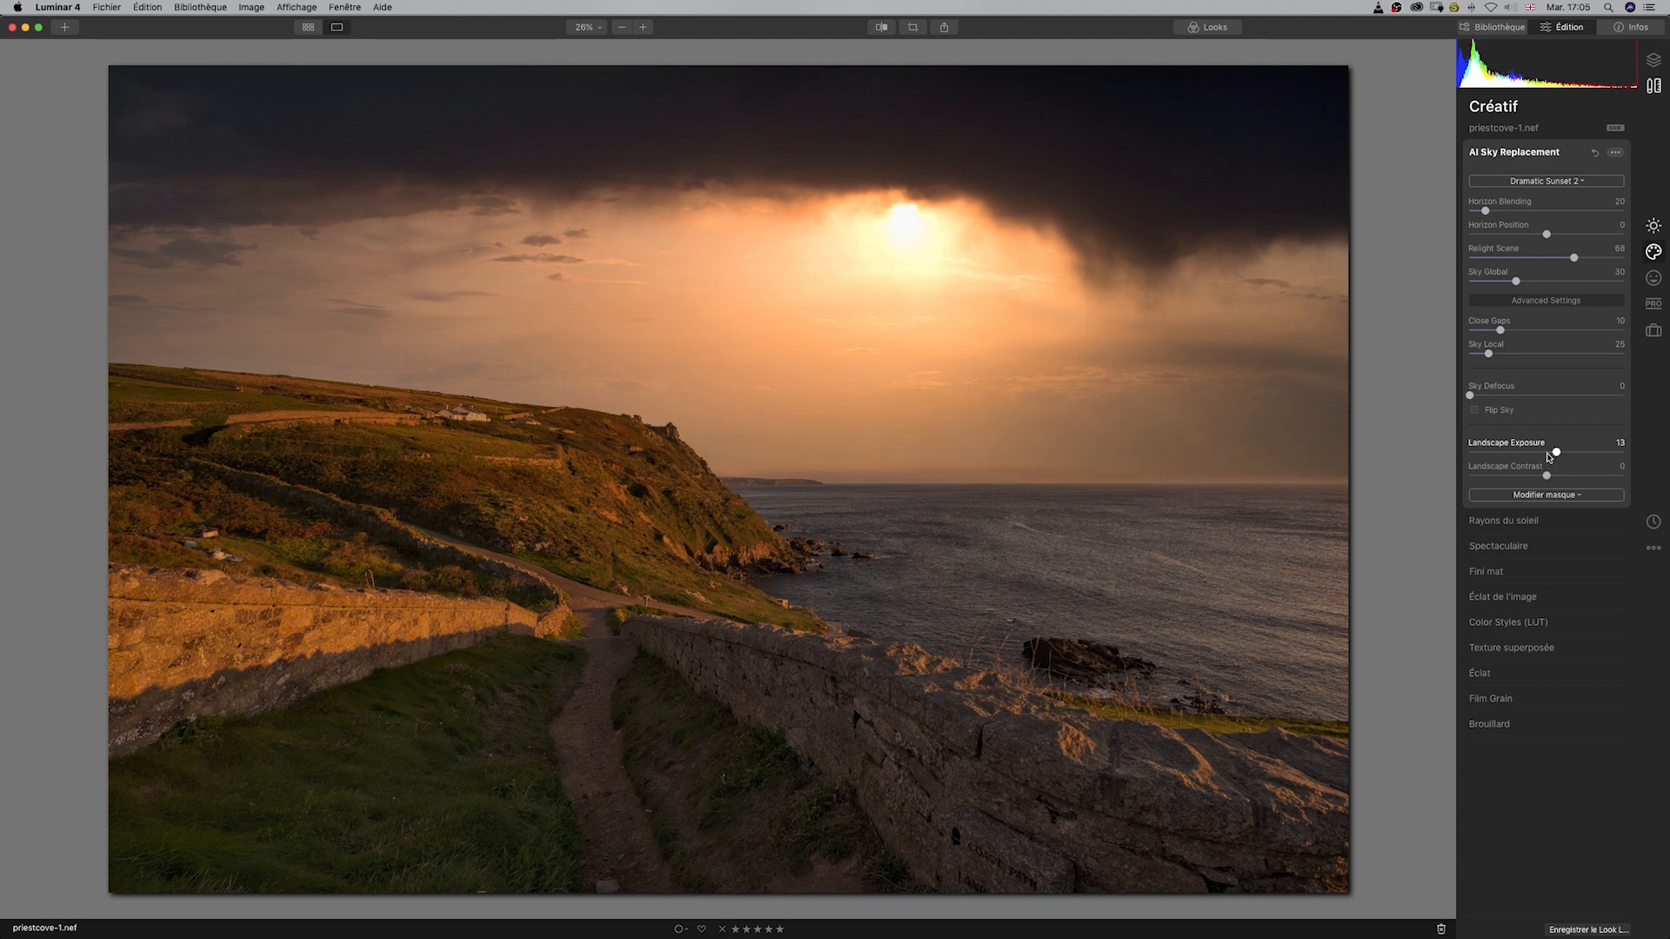
{"action": "left_click_drag", "start_coordinate": [1547, 475], "coordinate": [1565, 475]}
Try flipping the replacement sky, restore its orientation, and view the available mask types without choosing one.
{"action": "left_click", "coordinate": [1475, 410]}
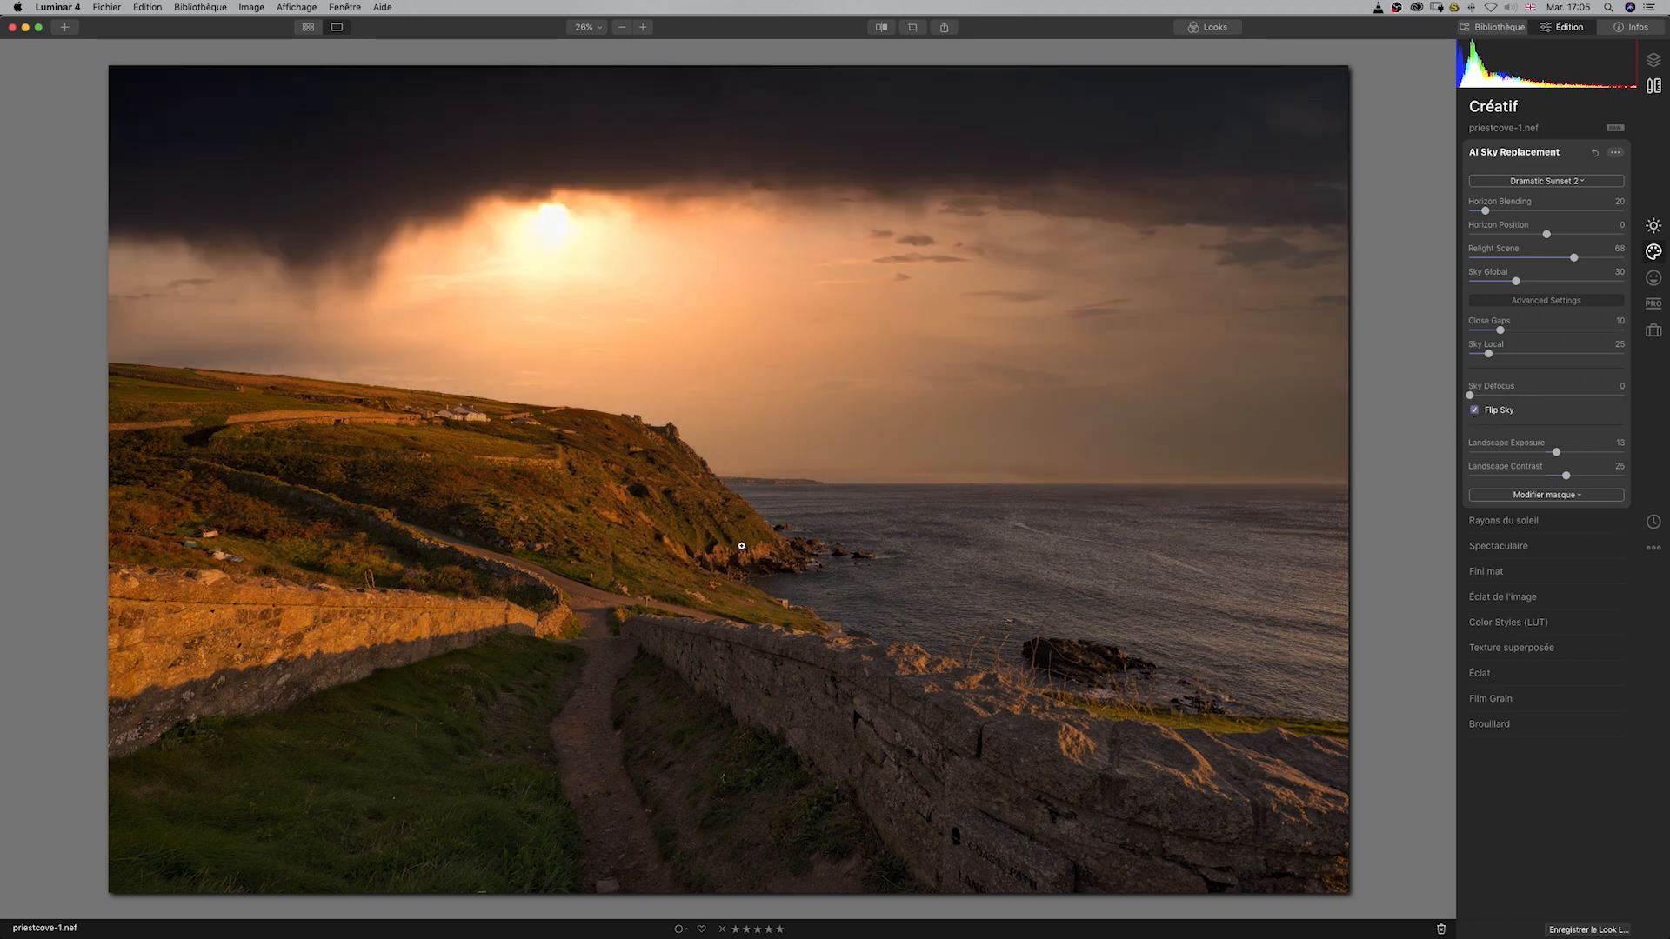
{"action": "left_click", "coordinate": [1476, 411]}
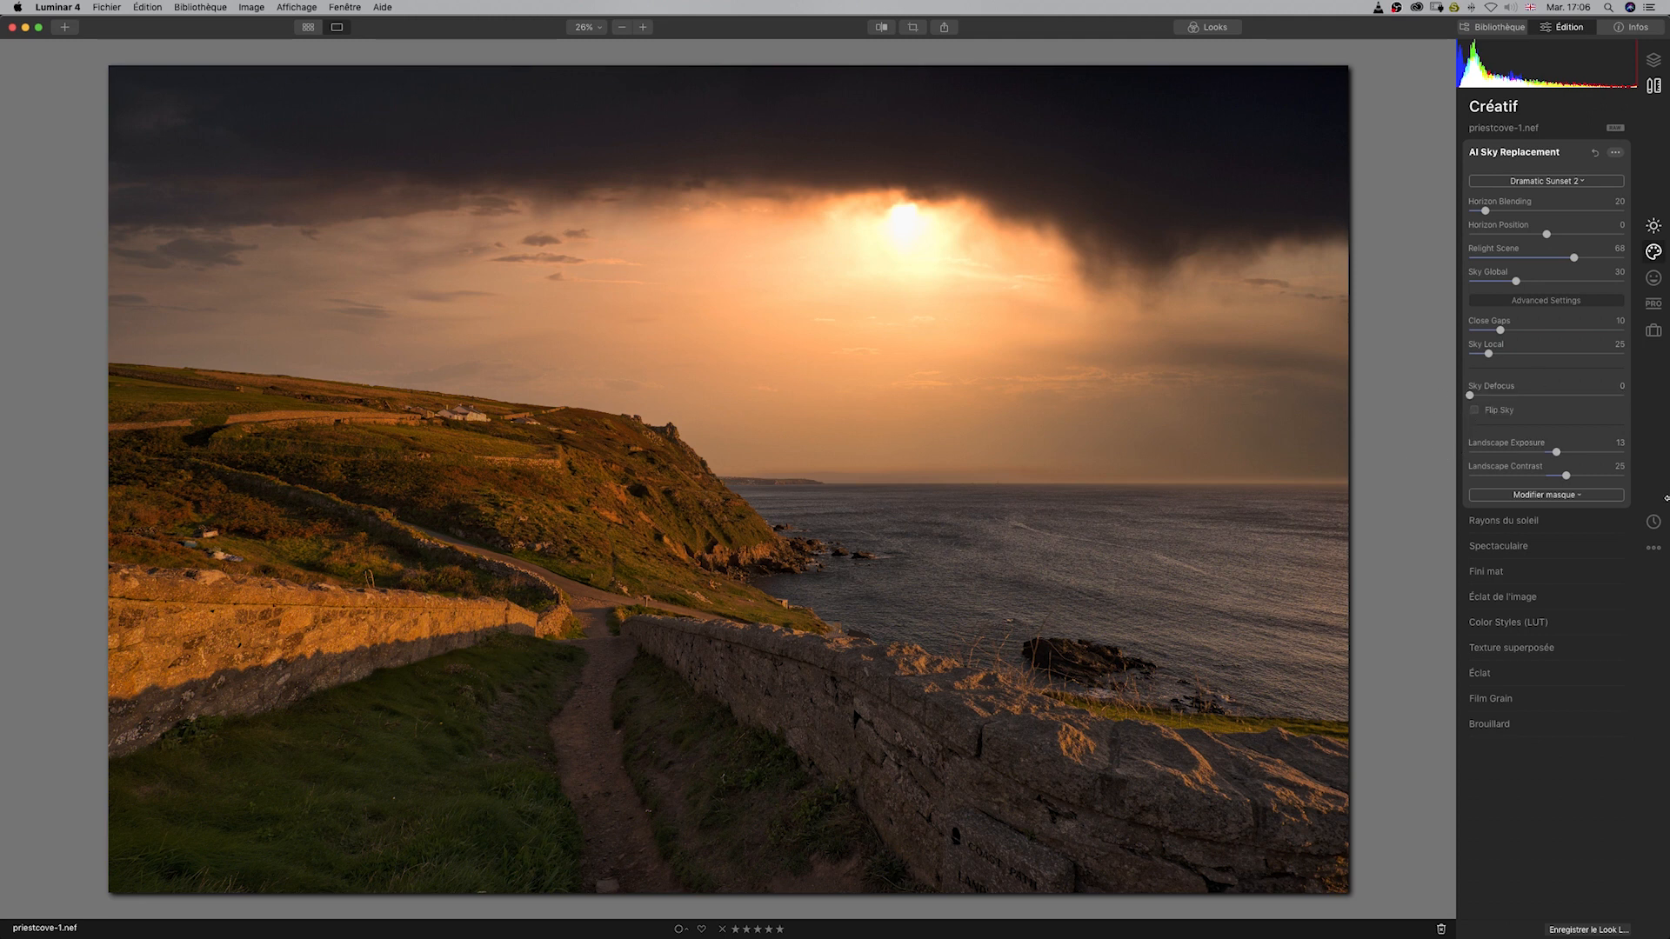
{"action": "left_click", "coordinate": [1565, 495]}
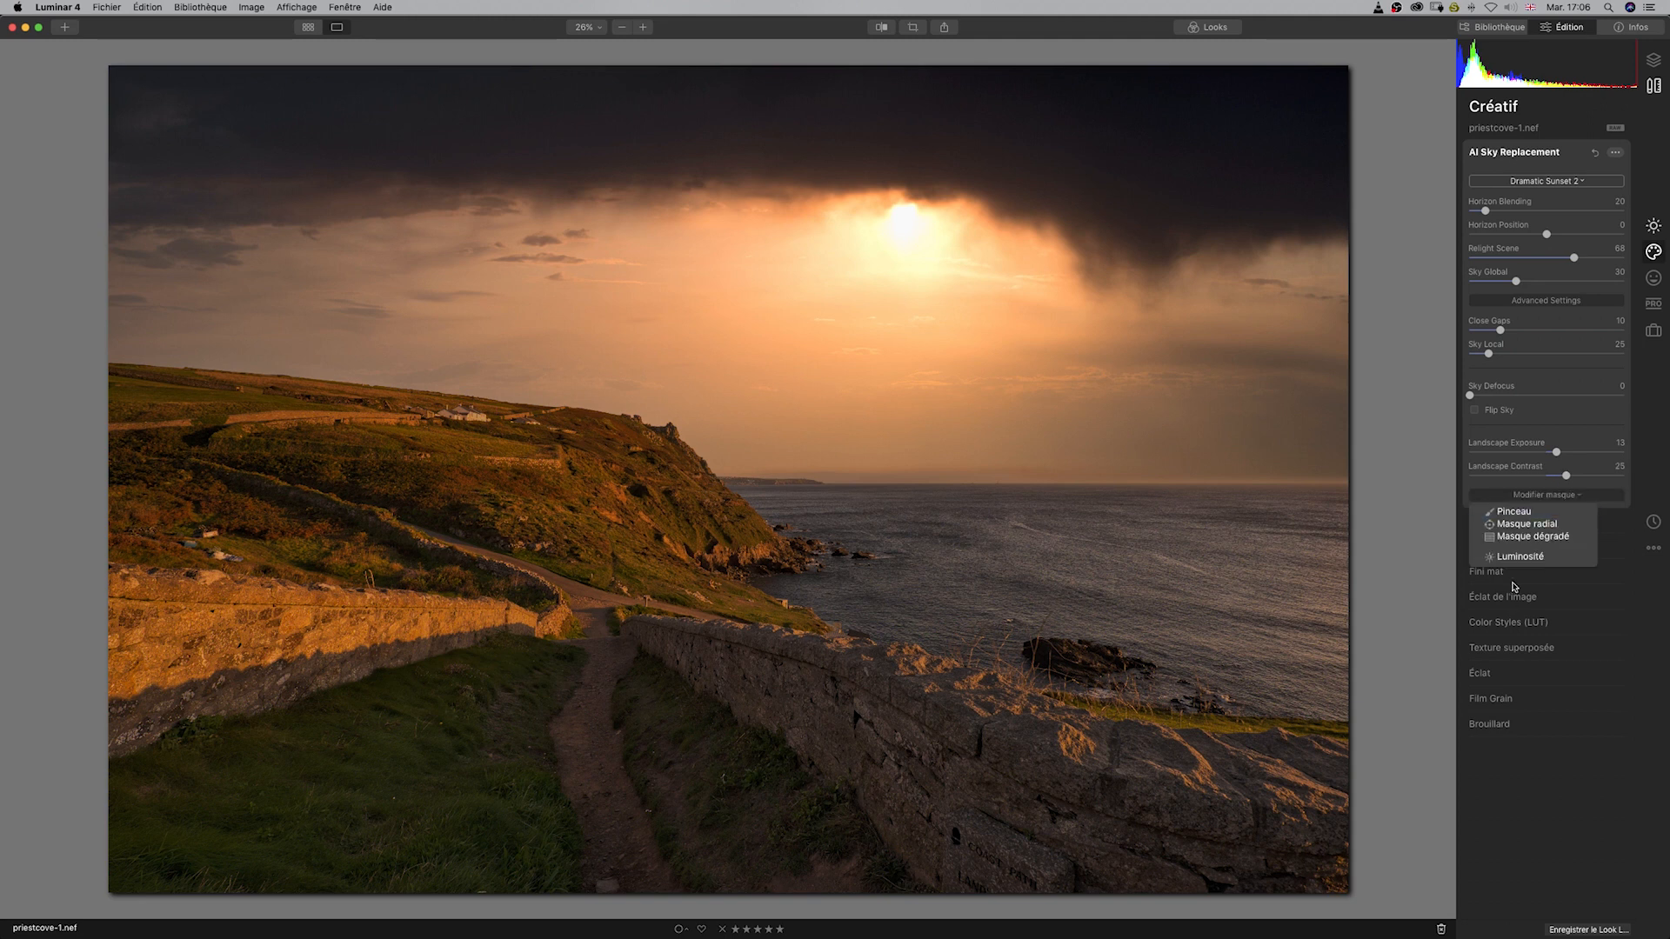
{"action": "left_click", "coordinate": [1539, 813]}
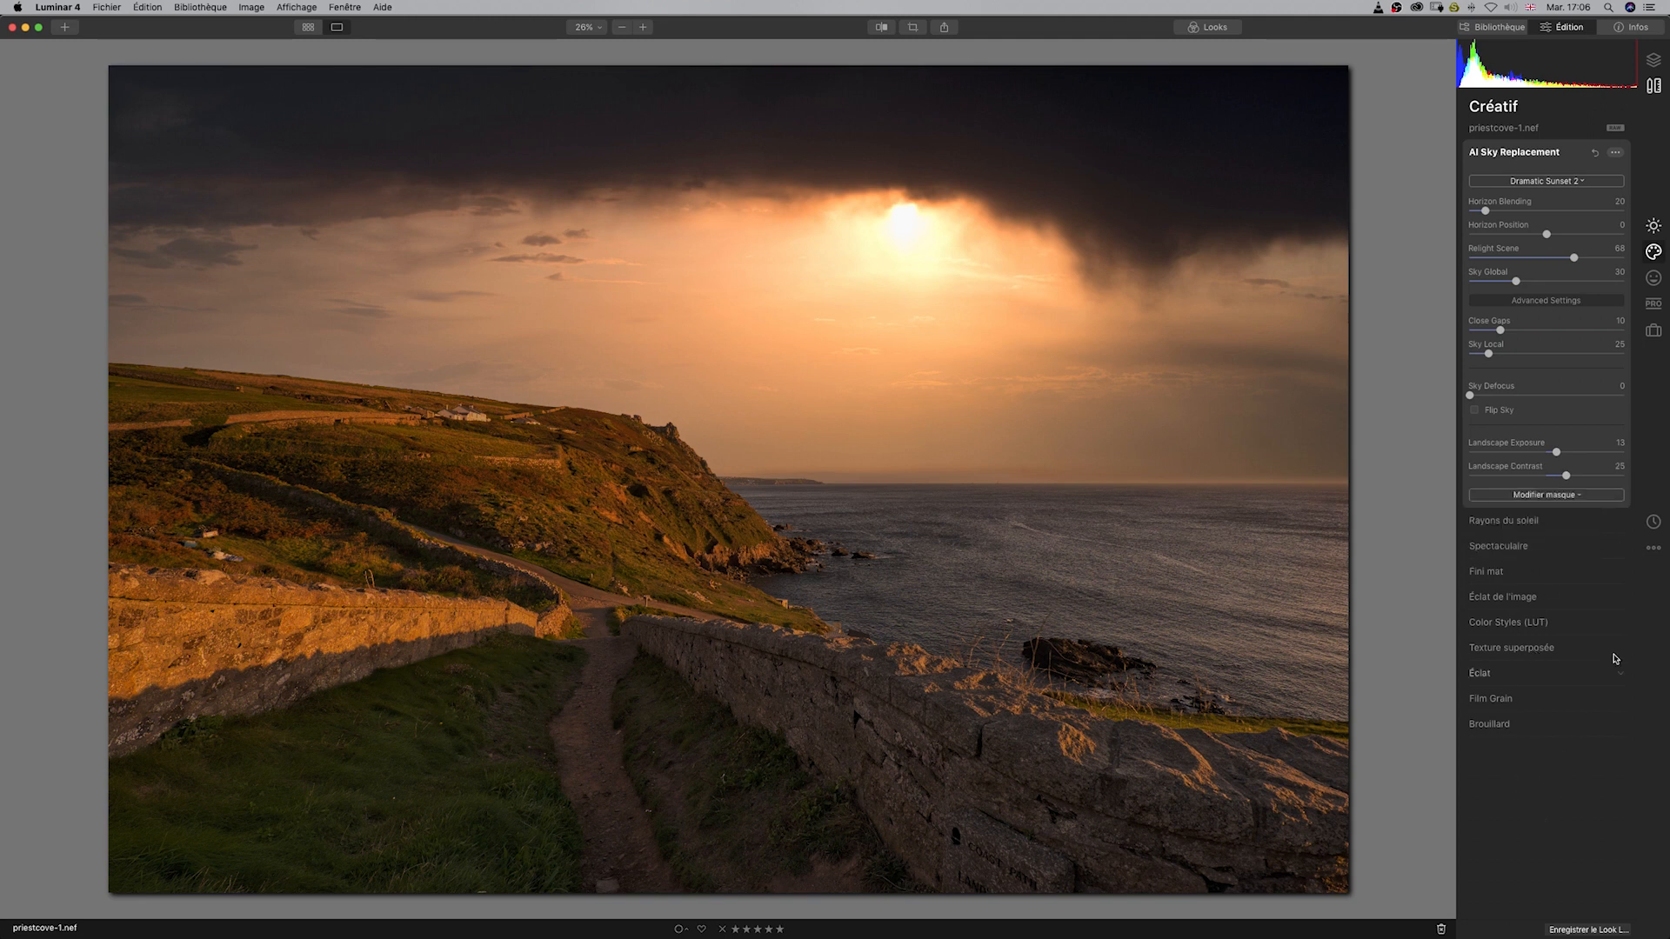
{"action": "left_click", "coordinate": [1653, 59]}
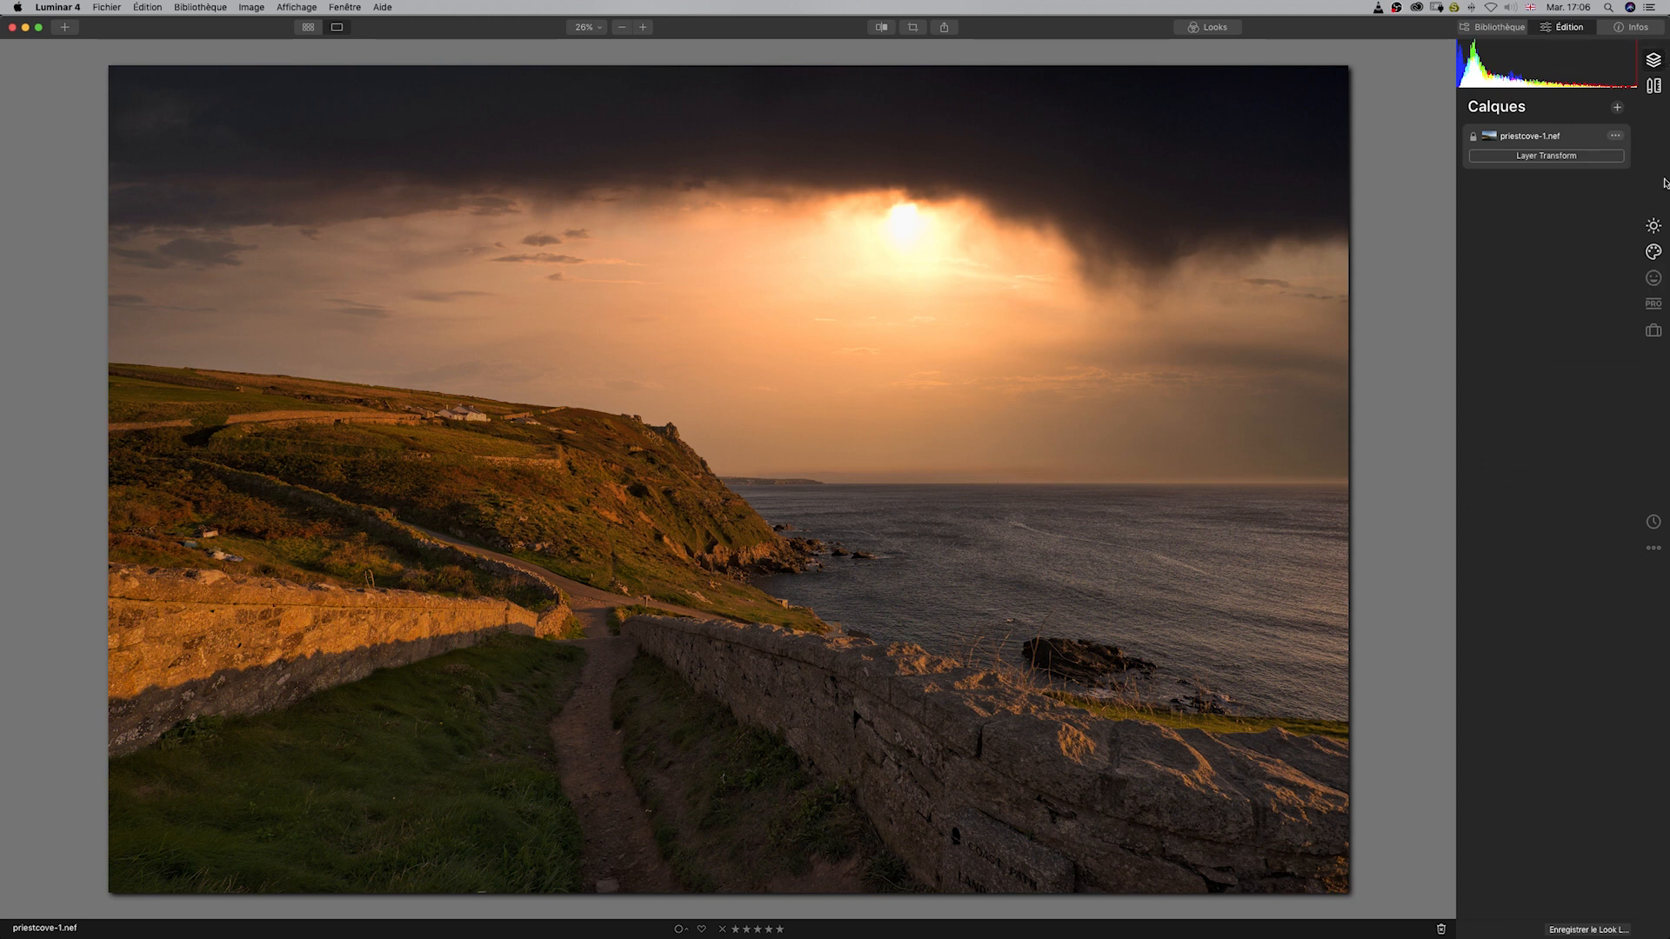
{"action": "left_click", "coordinate": [1654, 84]}
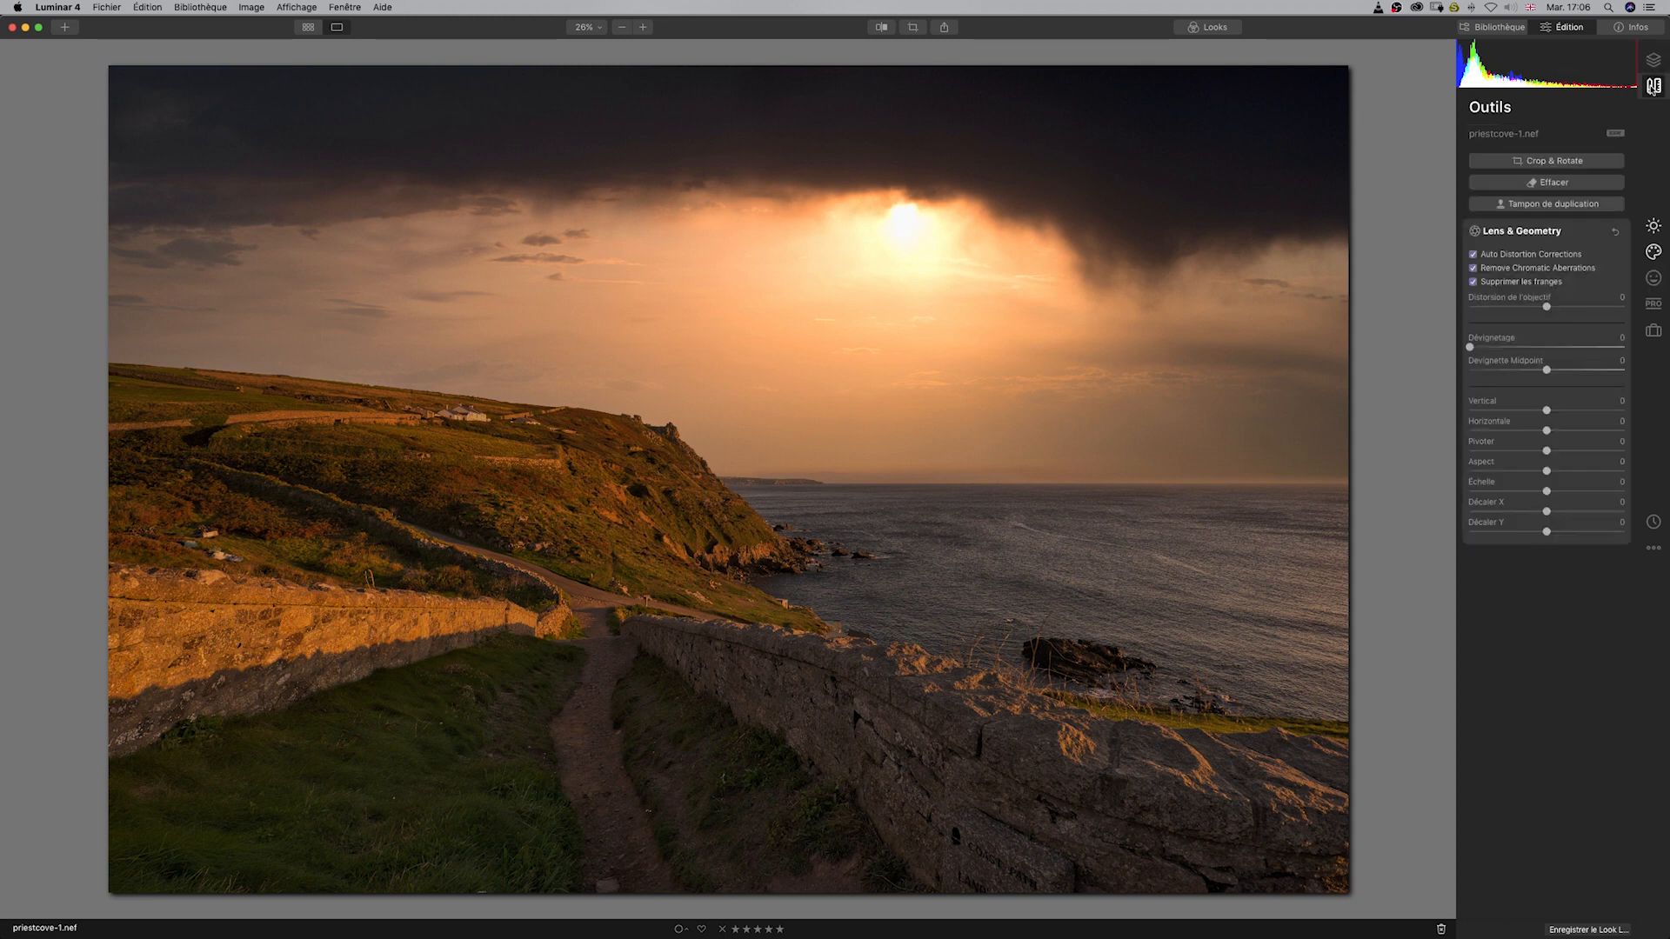
{"action": "left_click", "coordinate": [1653, 225]}
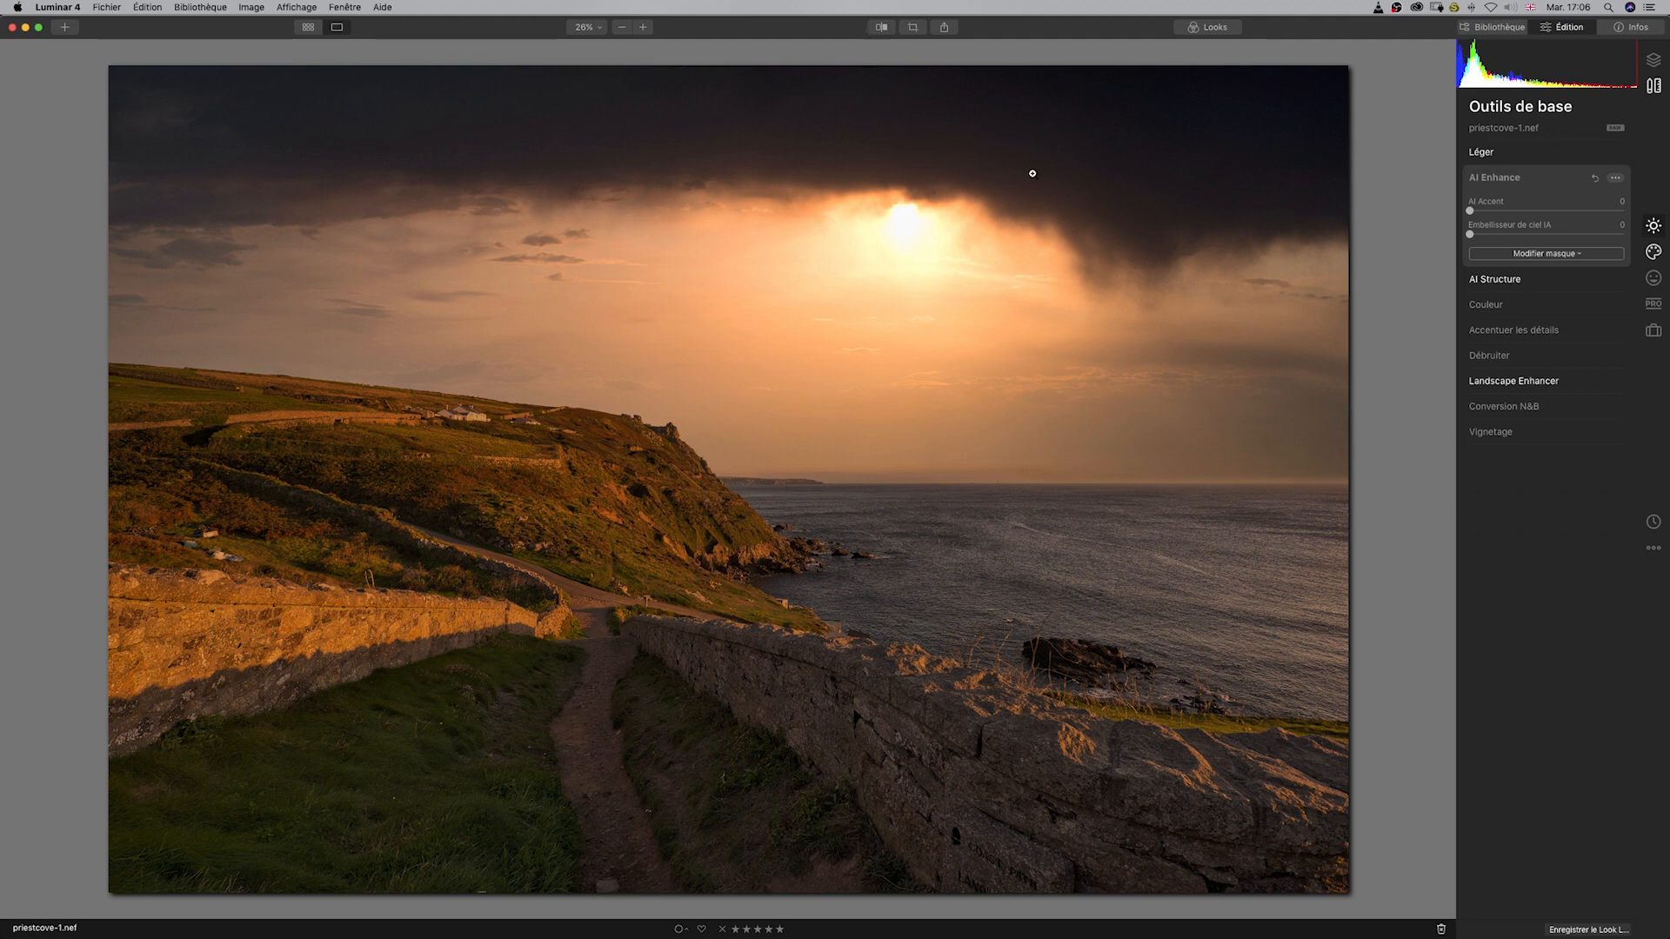
Compare the edited photo with the original several times to examine the sky, relighting and foreground detail.
{"action": "left_click", "coordinate": [881, 29]}
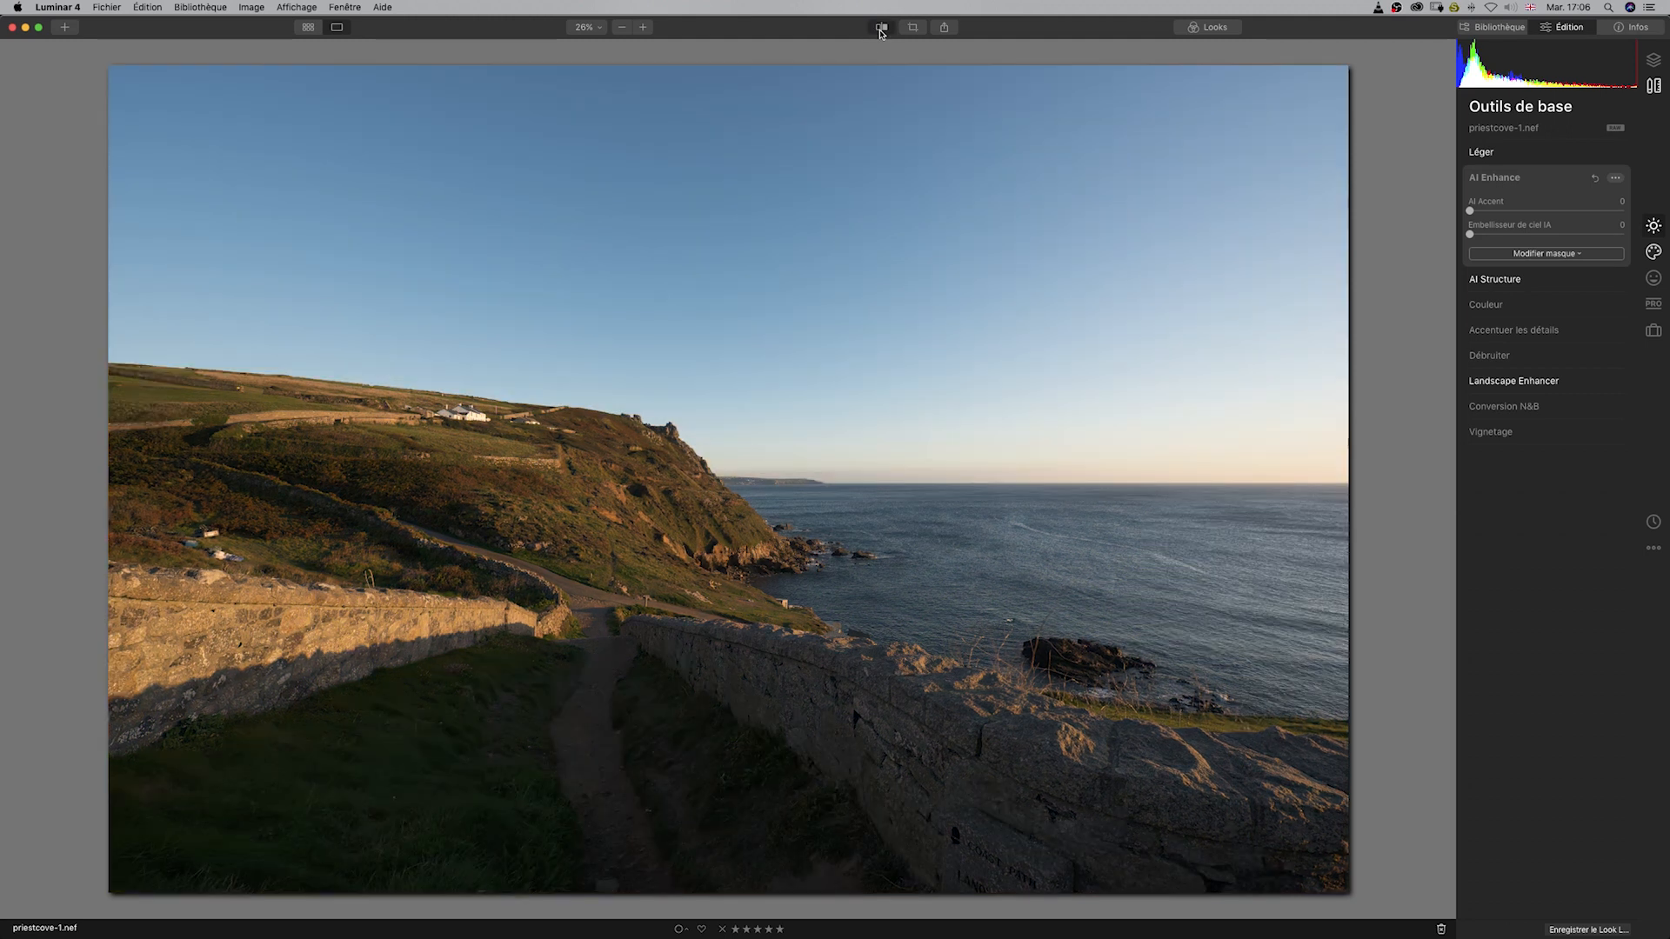
{"action": "left_click", "coordinate": [882, 31]}
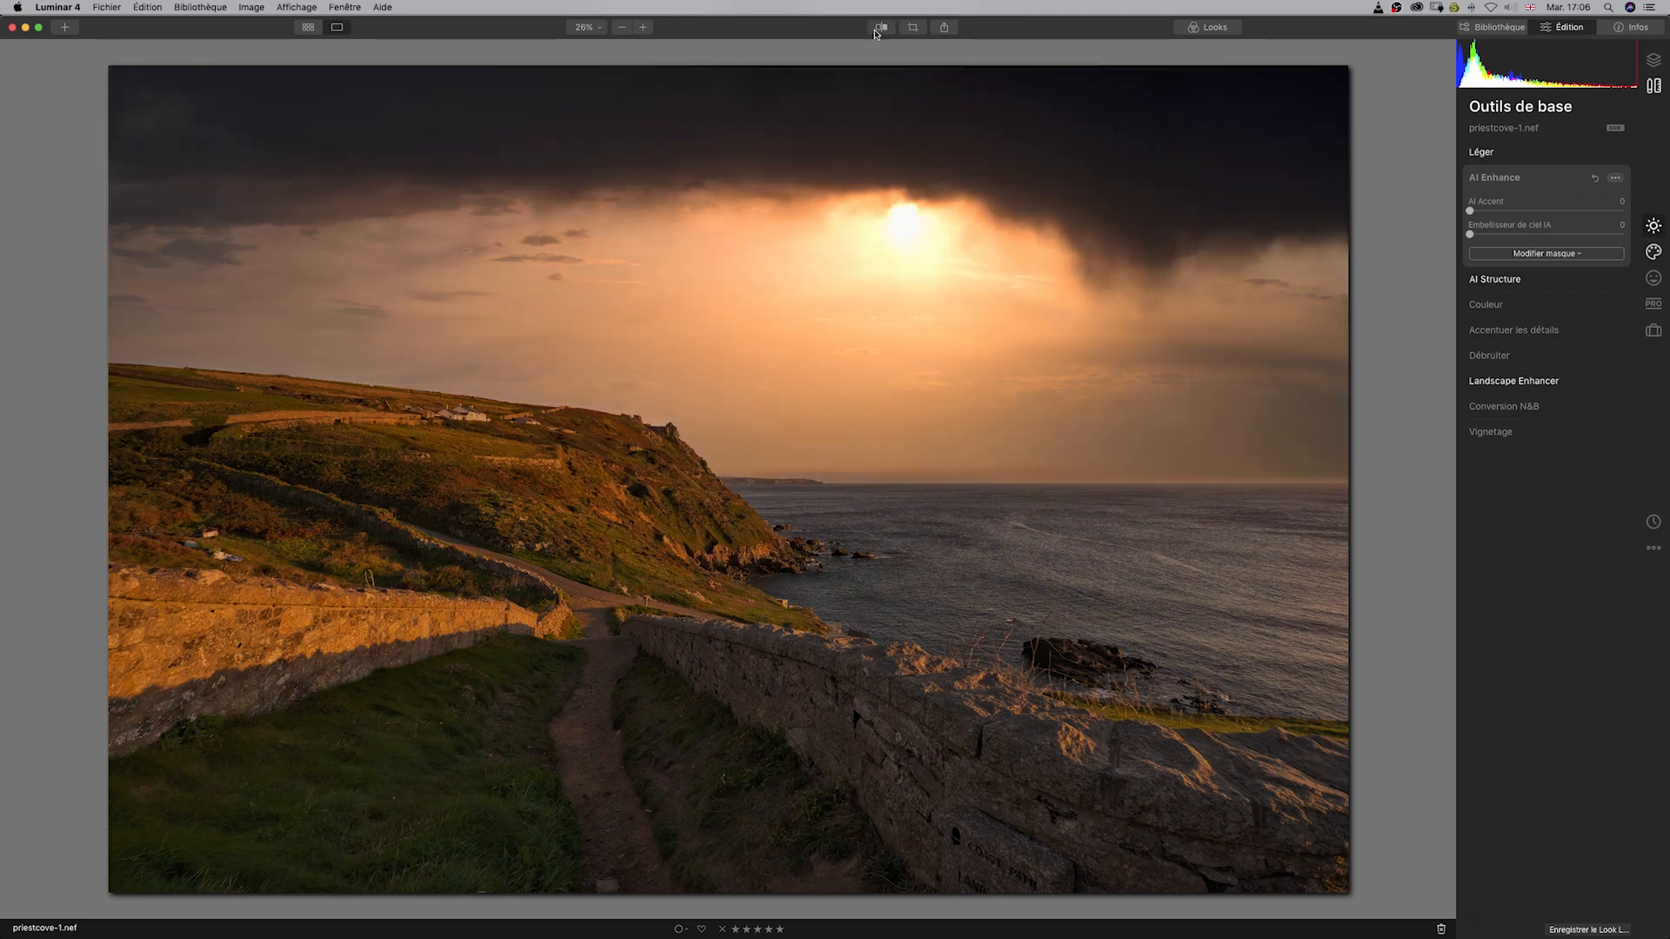
{"action": "left_click", "coordinate": [881, 27]}
{"action": "left_click", "coordinate": [881, 27]}
{"action": "left_click", "coordinate": [882, 31]}
{"action": "left_click", "coordinate": [882, 30]}
{"action": "left_click", "coordinate": [882, 31]}
{"action": "left_click", "coordinate": [881, 30]}
{"action": "left_click", "coordinate": [881, 29]}
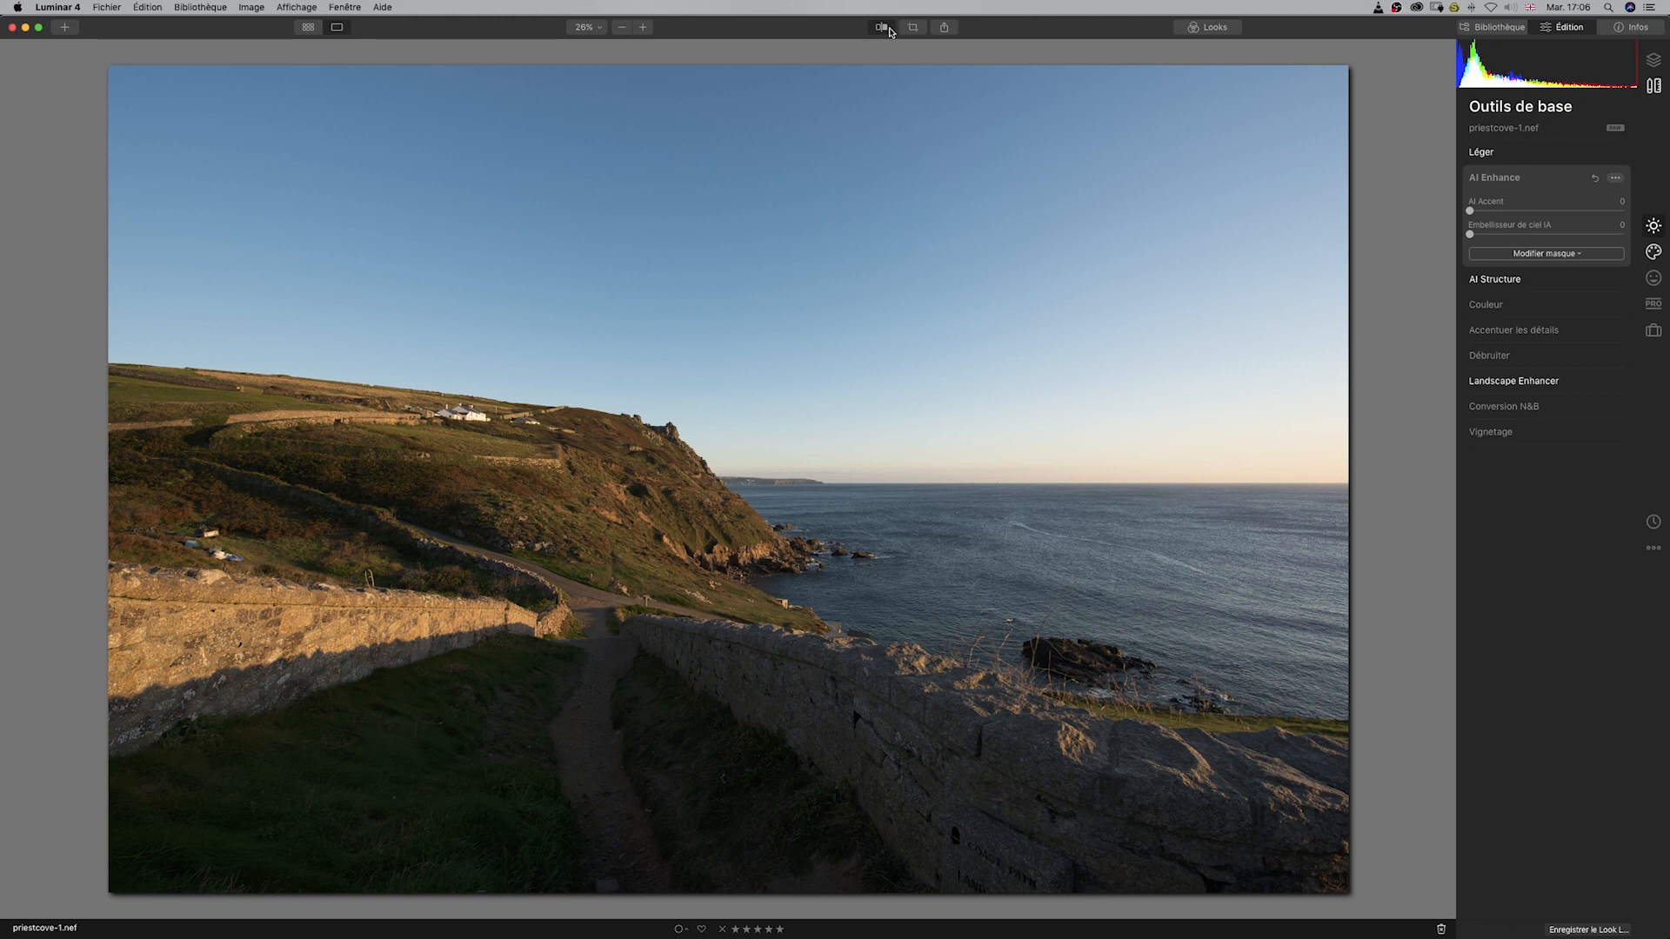
{"action": "left_click", "coordinate": [880, 28]}
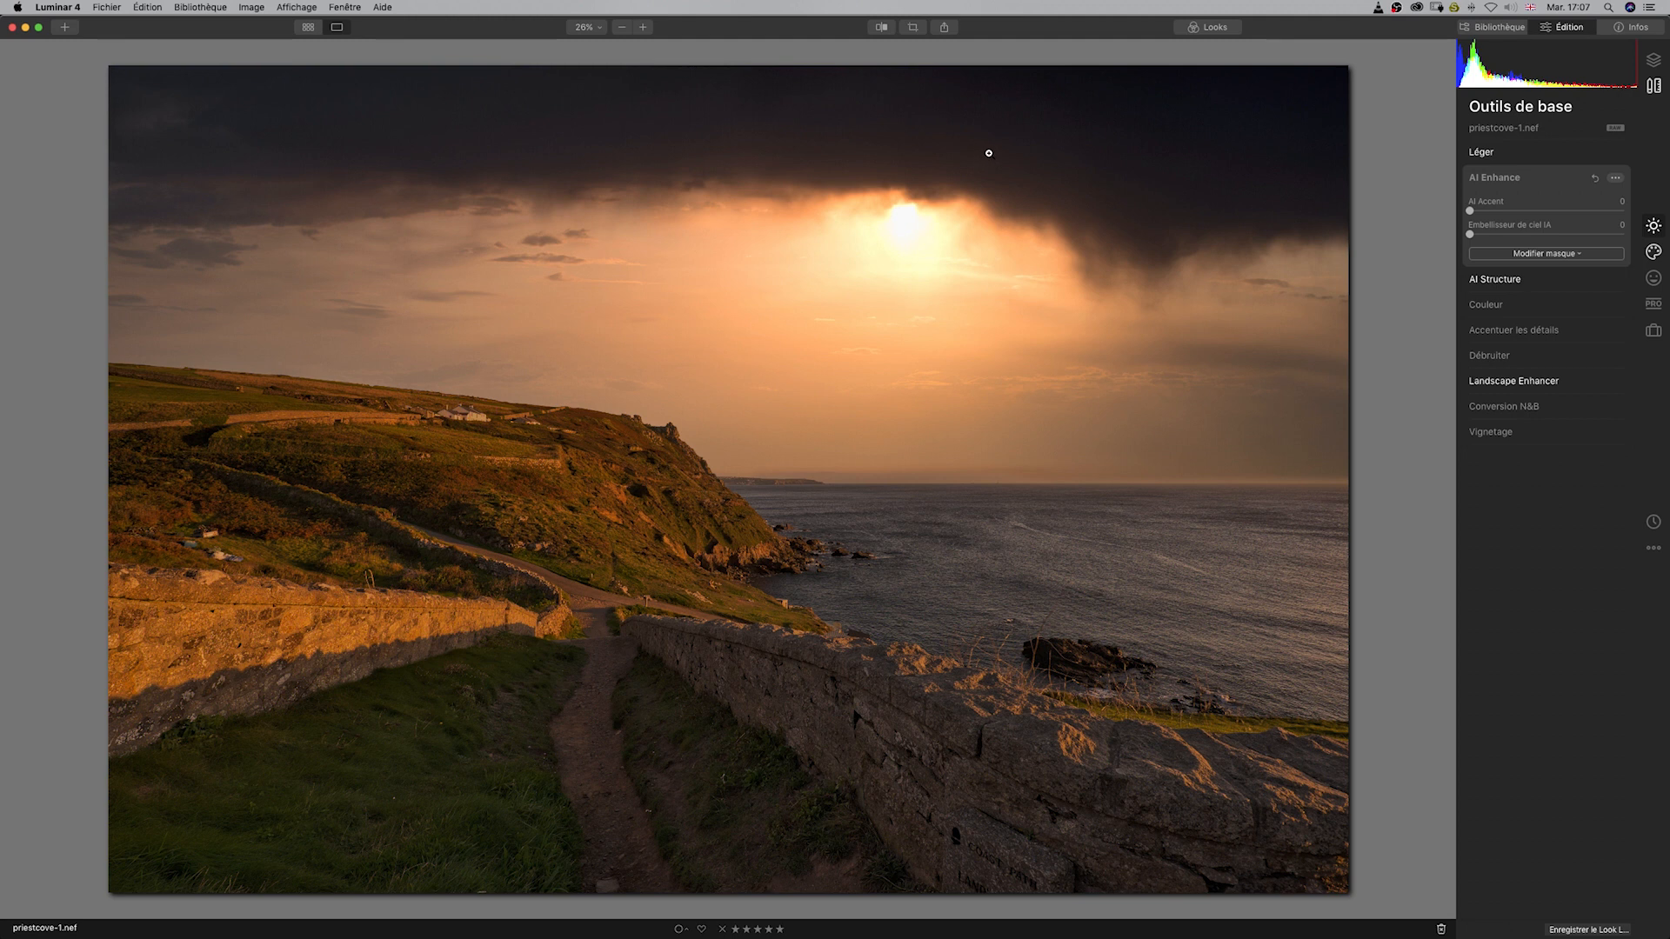
{"action": "left_click", "coordinate": [881, 28]}
Set the orange Saturation to -22 in the advanced settings of the Couleur filter.
{"action": "left_click", "coordinate": [1499, 304]}
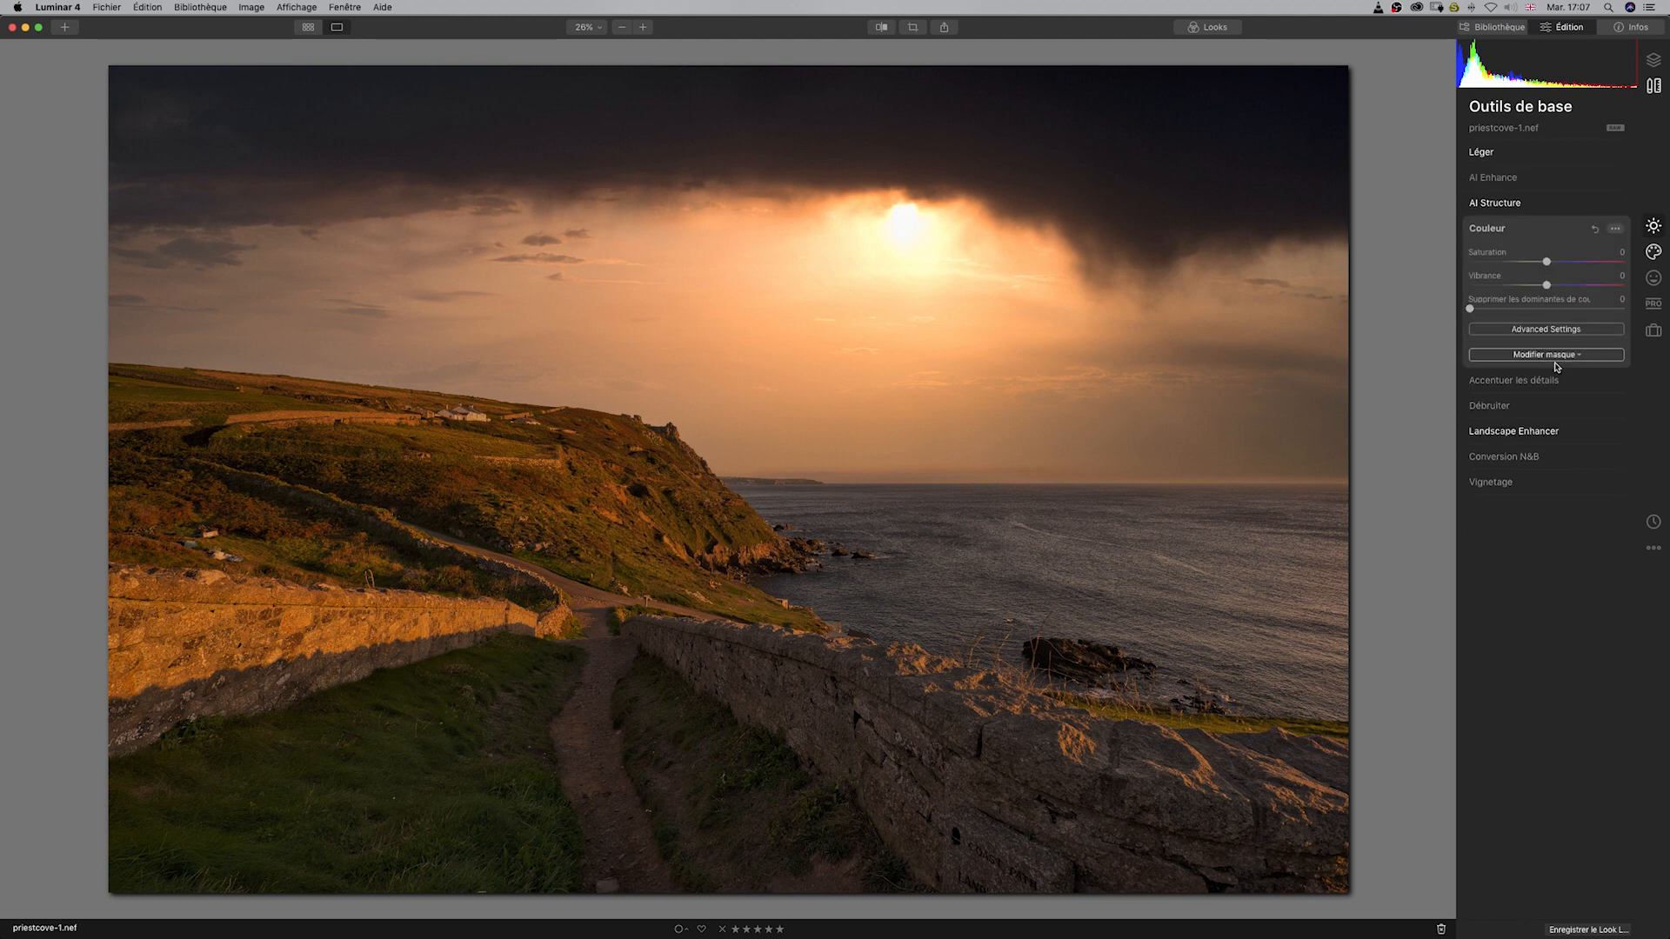
{"action": "left_click", "coordinate": [1537, 329]}
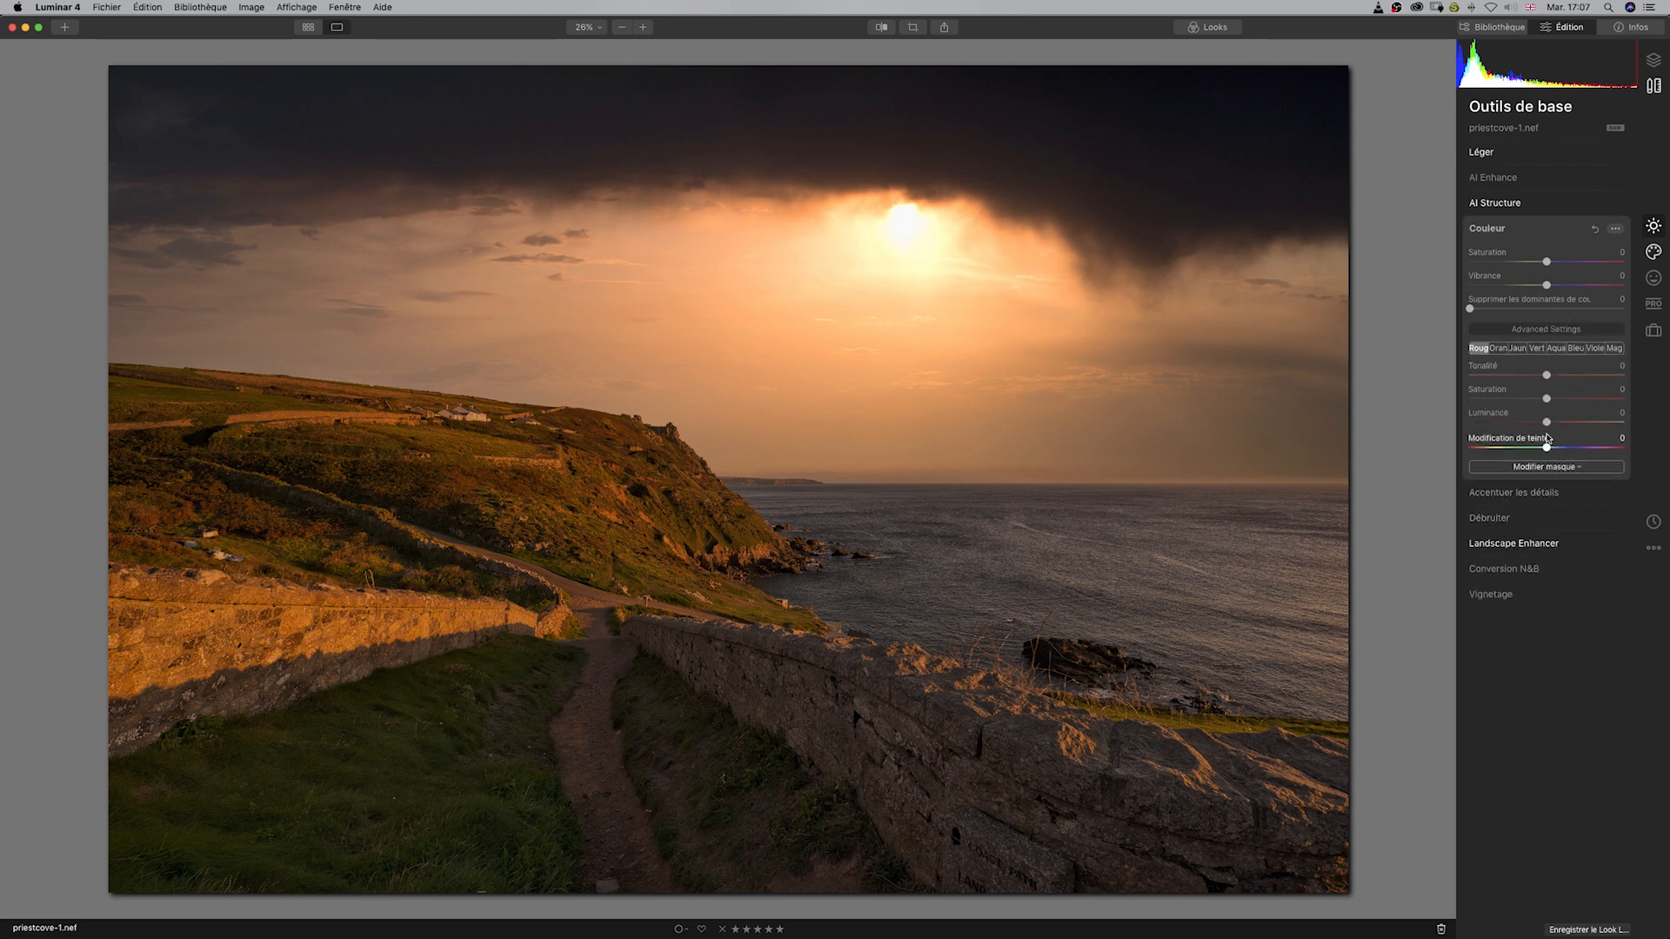
{"action": "left_click", "coordinate": [1557, 347]}
{"action": "left_click", "coordinate": [1595, 349]}
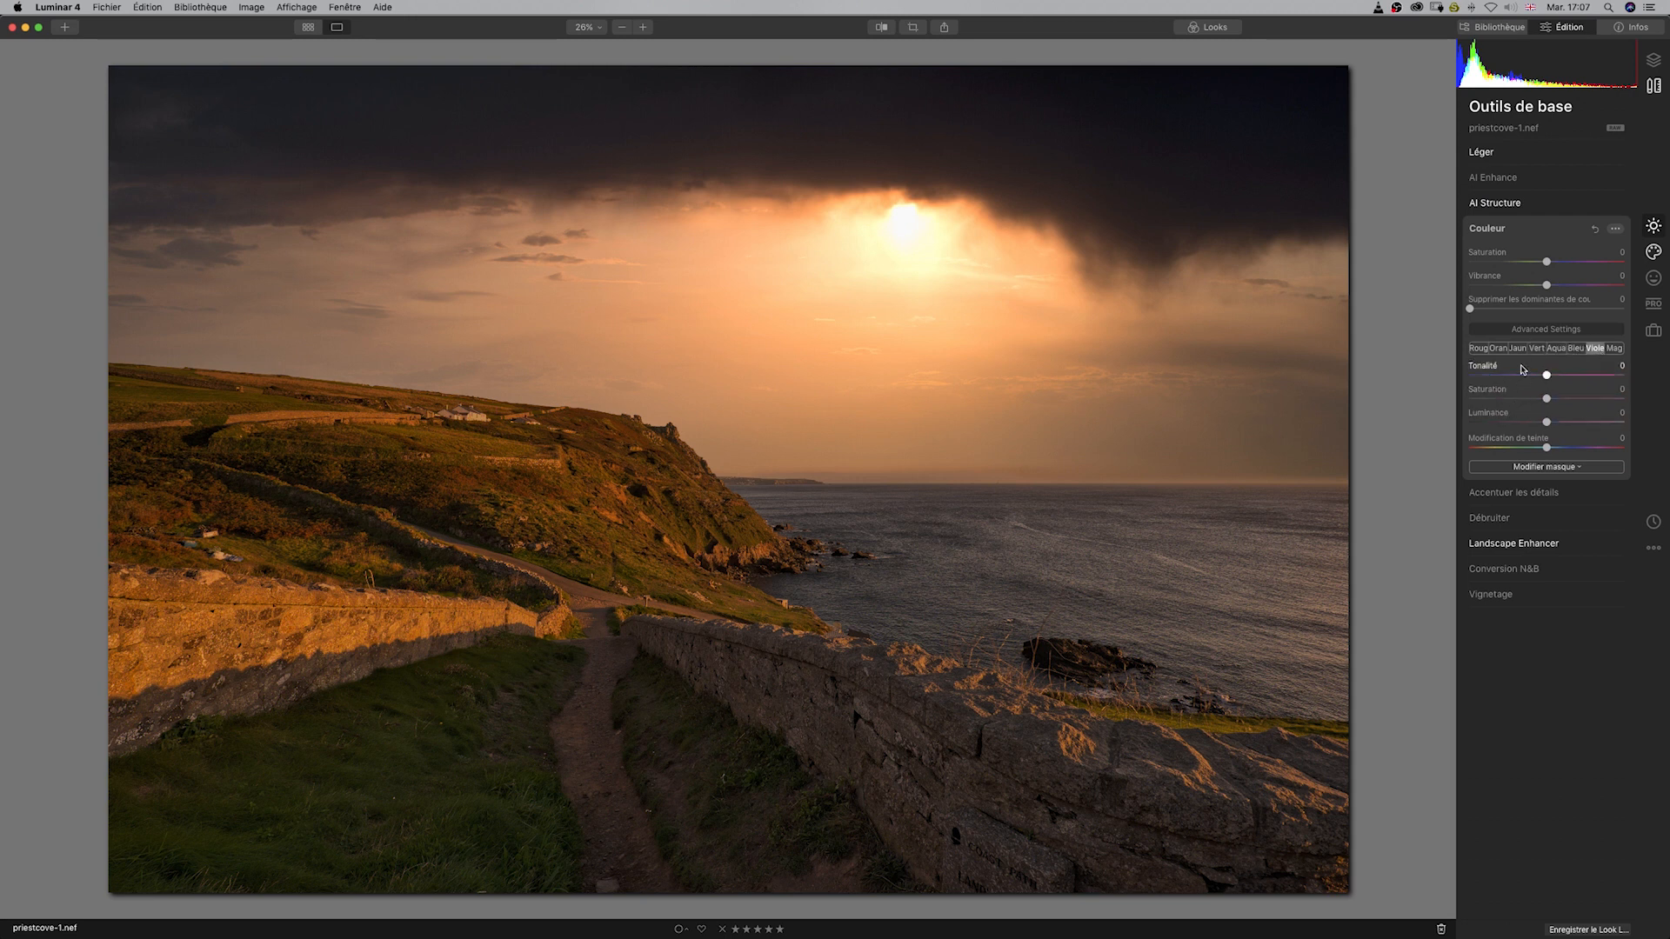
{"action": "left_click", "coordinate": [1502, 348]}
{"action": "left_click_drag", "start_coordinate": [1544, 401], "coordinate": [1508, 400]}
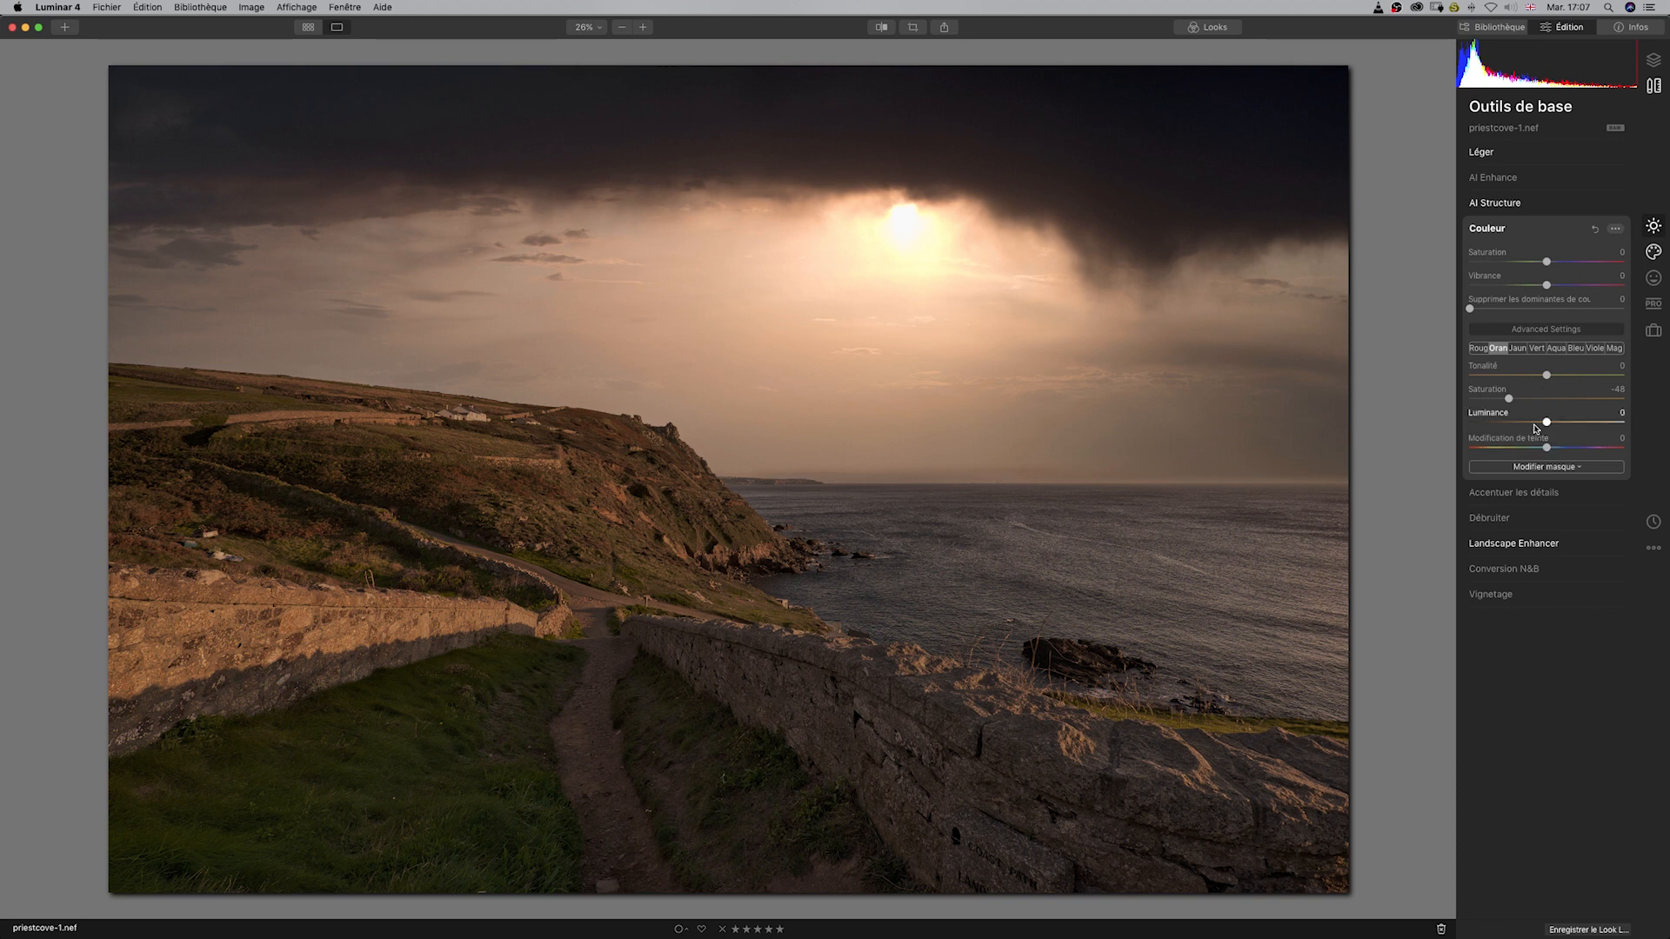
{"action": "double_click", "coordinate": [1509, 399]}
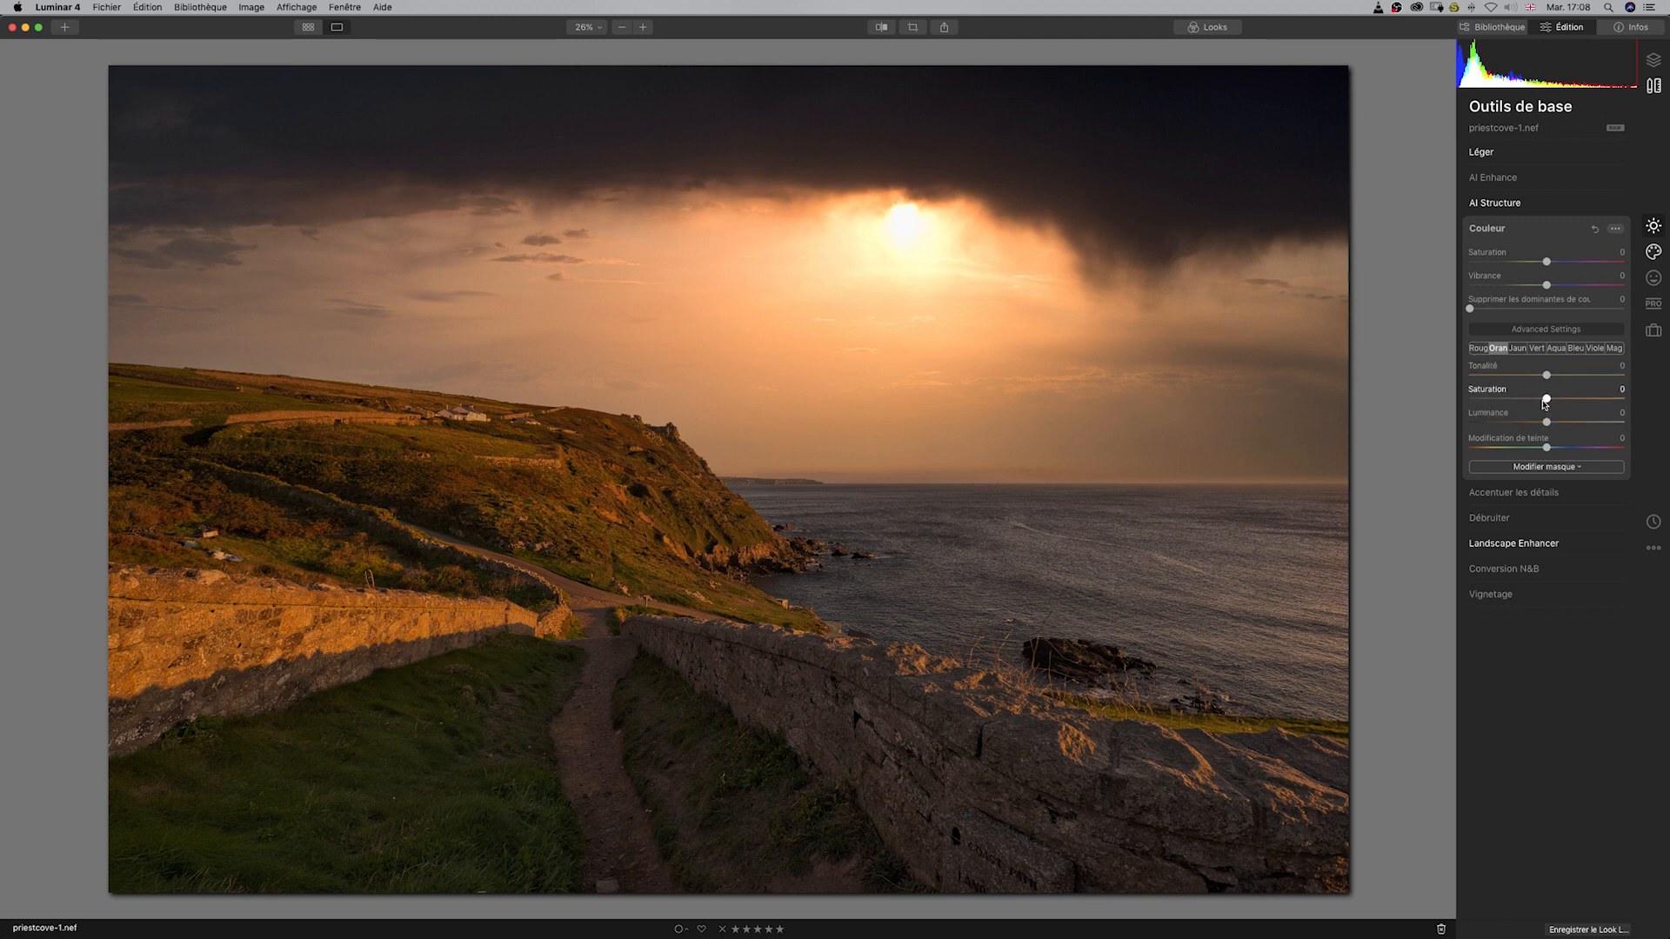
{"action": "left_click_drag", "start_coordinate": [1546, 400], "coordinate": [1529, 402]}
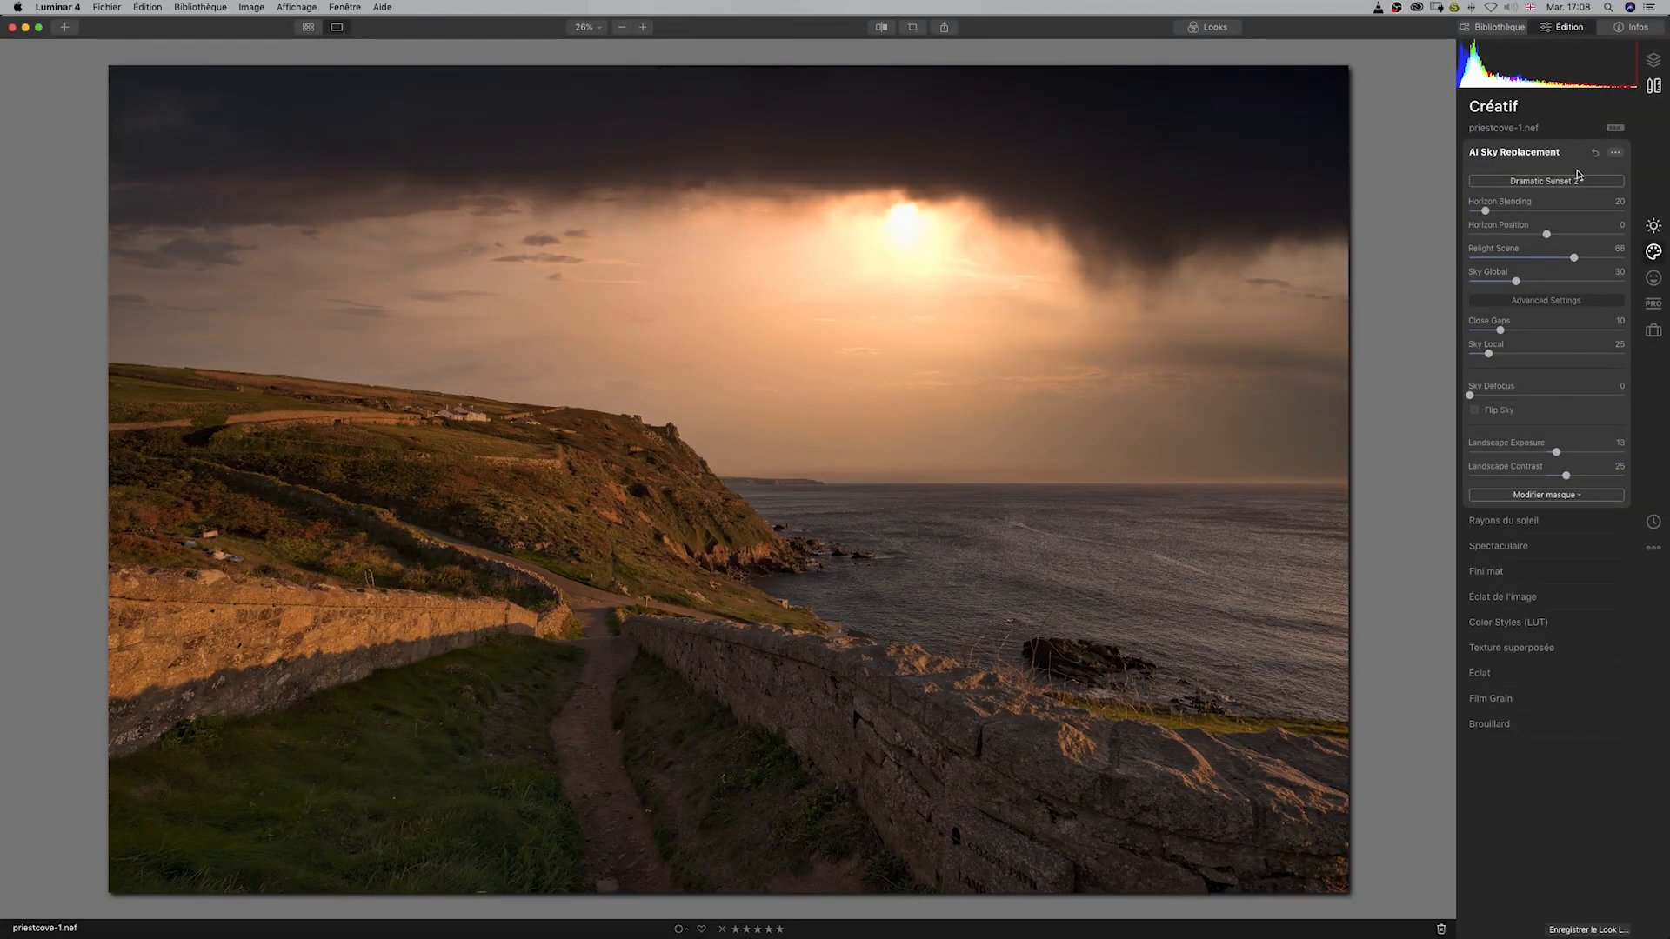
Look through the available replacement skies without choosing another one, and compare the edited photo with the original.
{"action": "left_click", "coordinate": [1578, 179]}
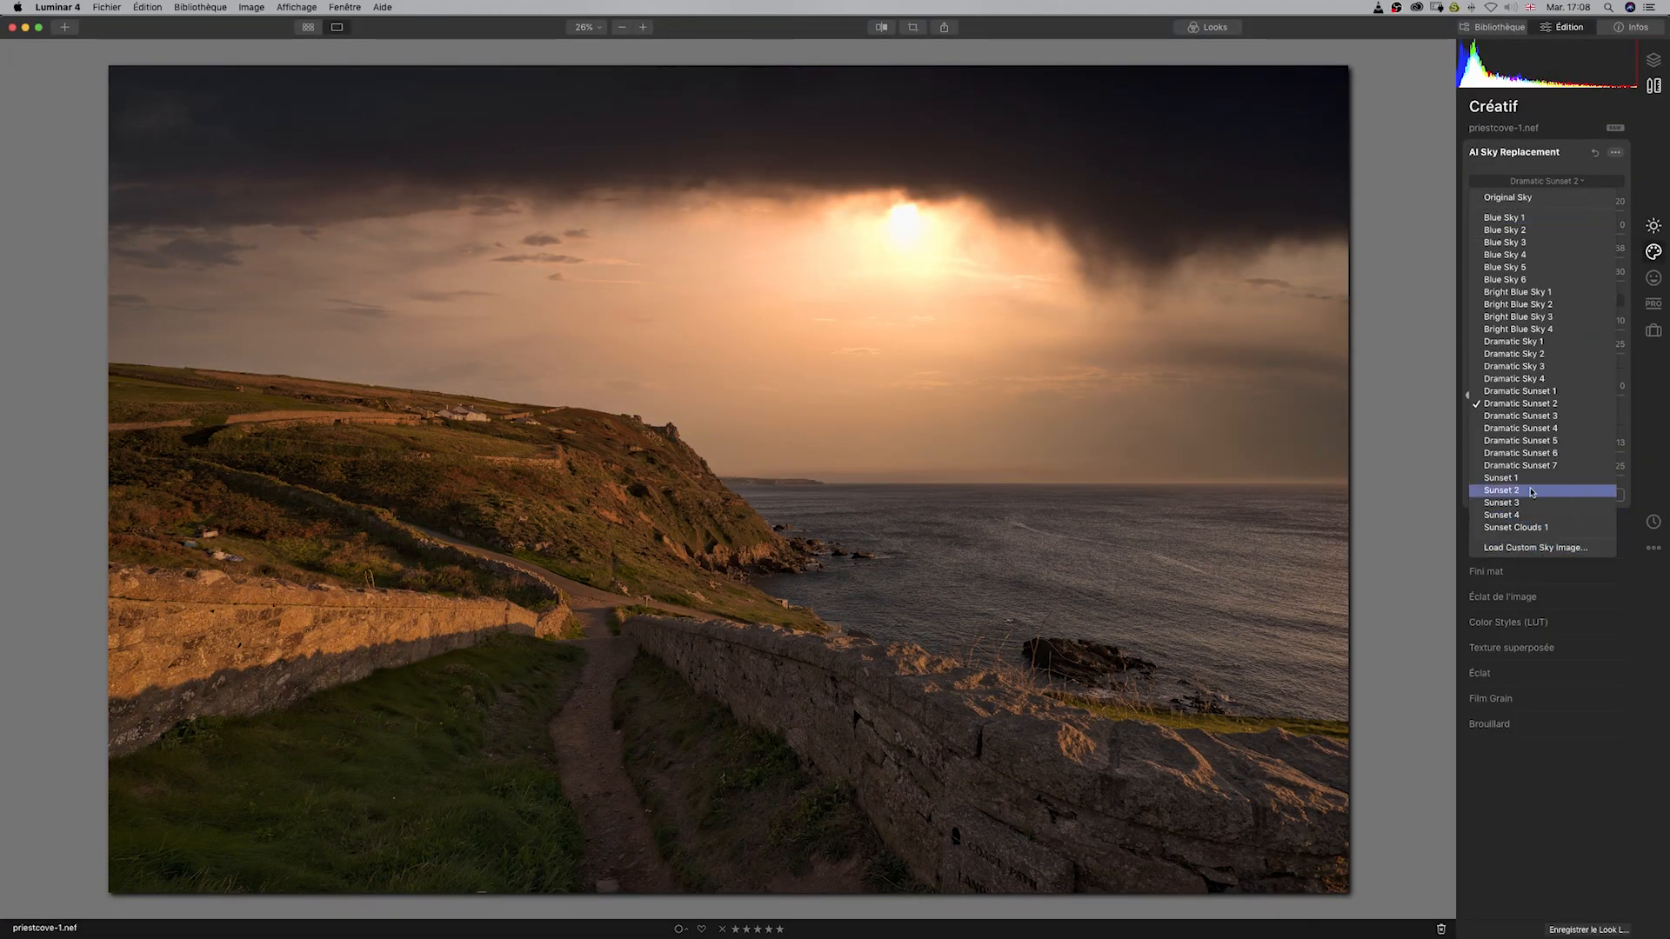
{"action": "left_click", "coordinate": [1530, 833]}
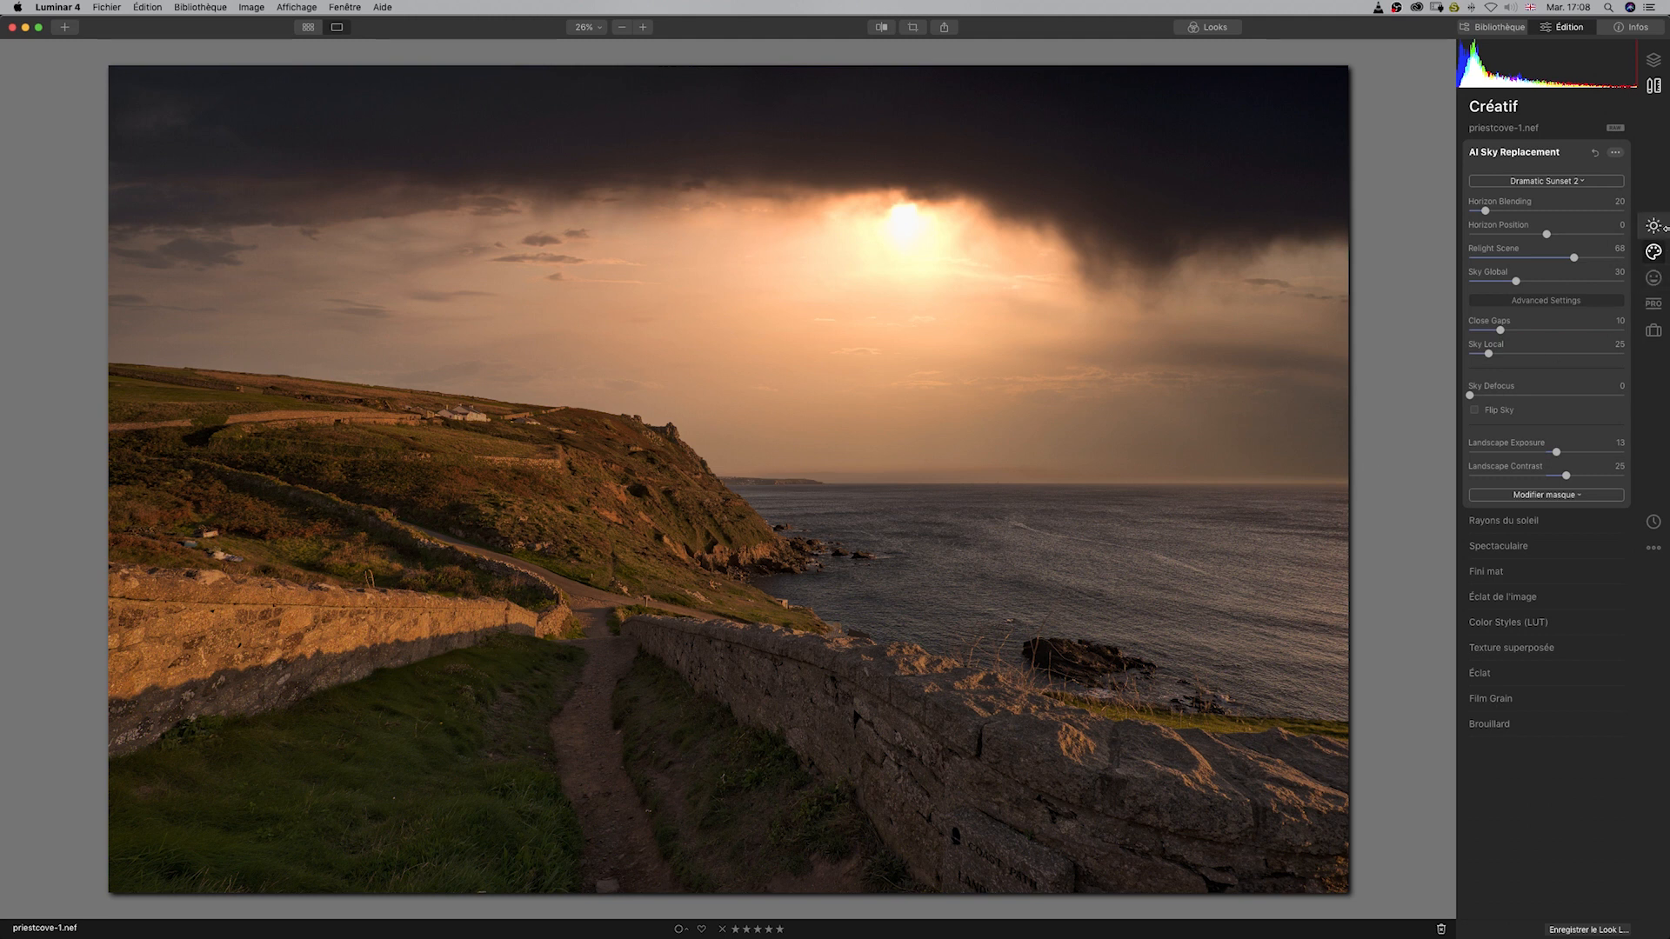
{"action": "left_click", "coordinate": [1653, 225]}
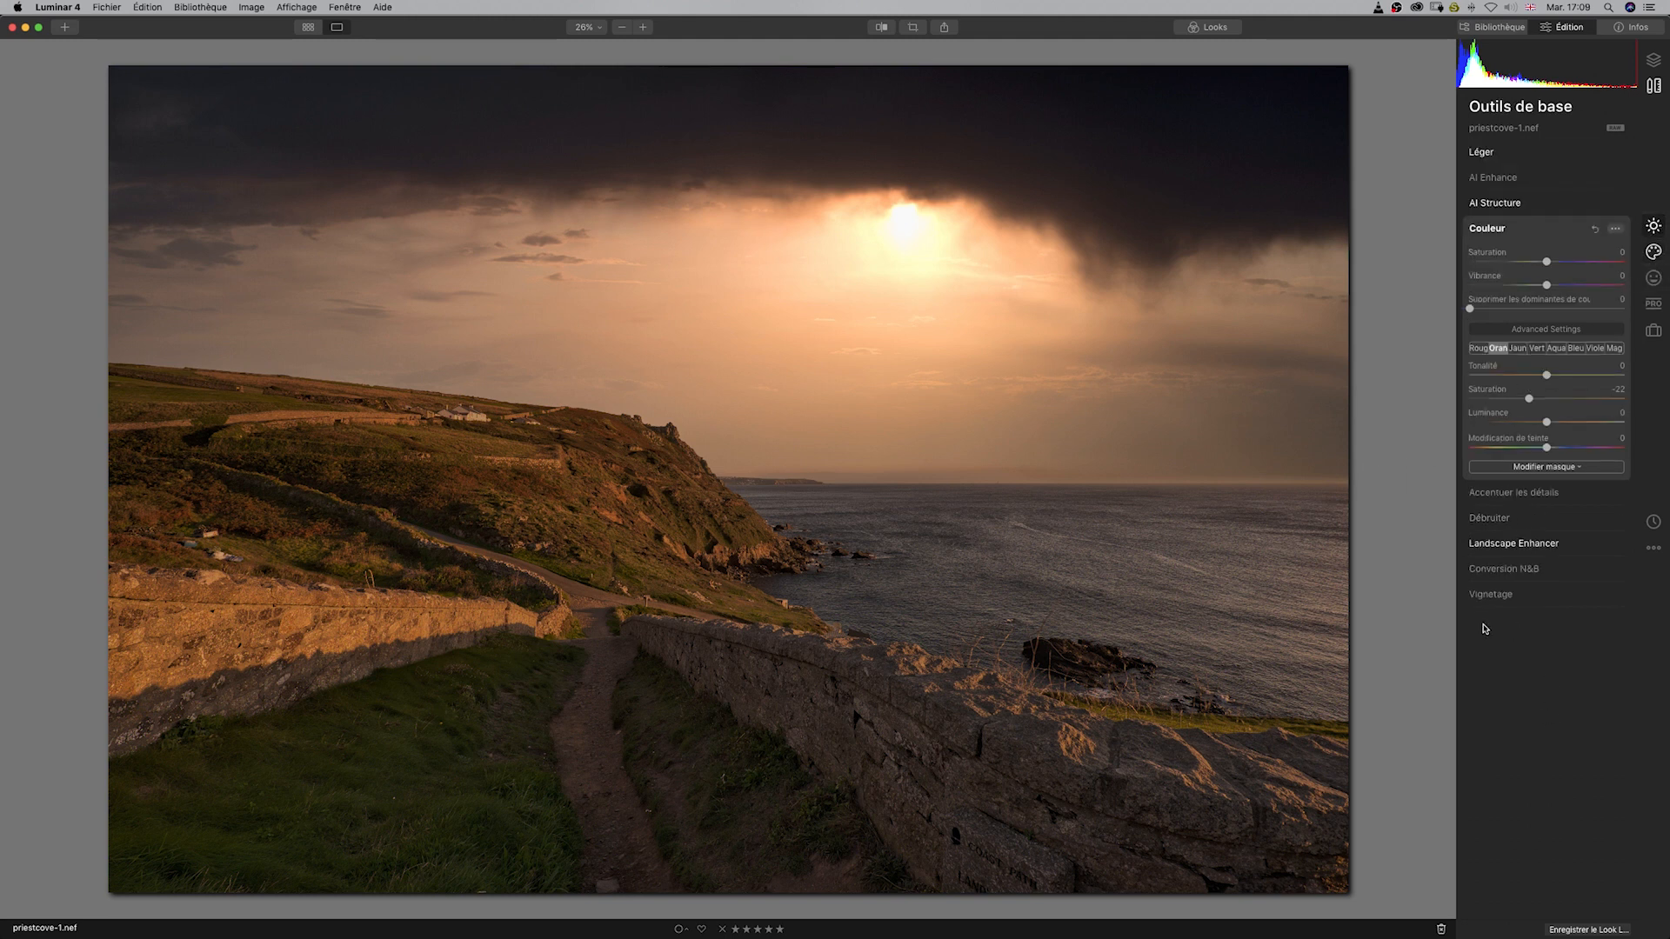
{"action": "left_click", "coordinate": [880, 29]}
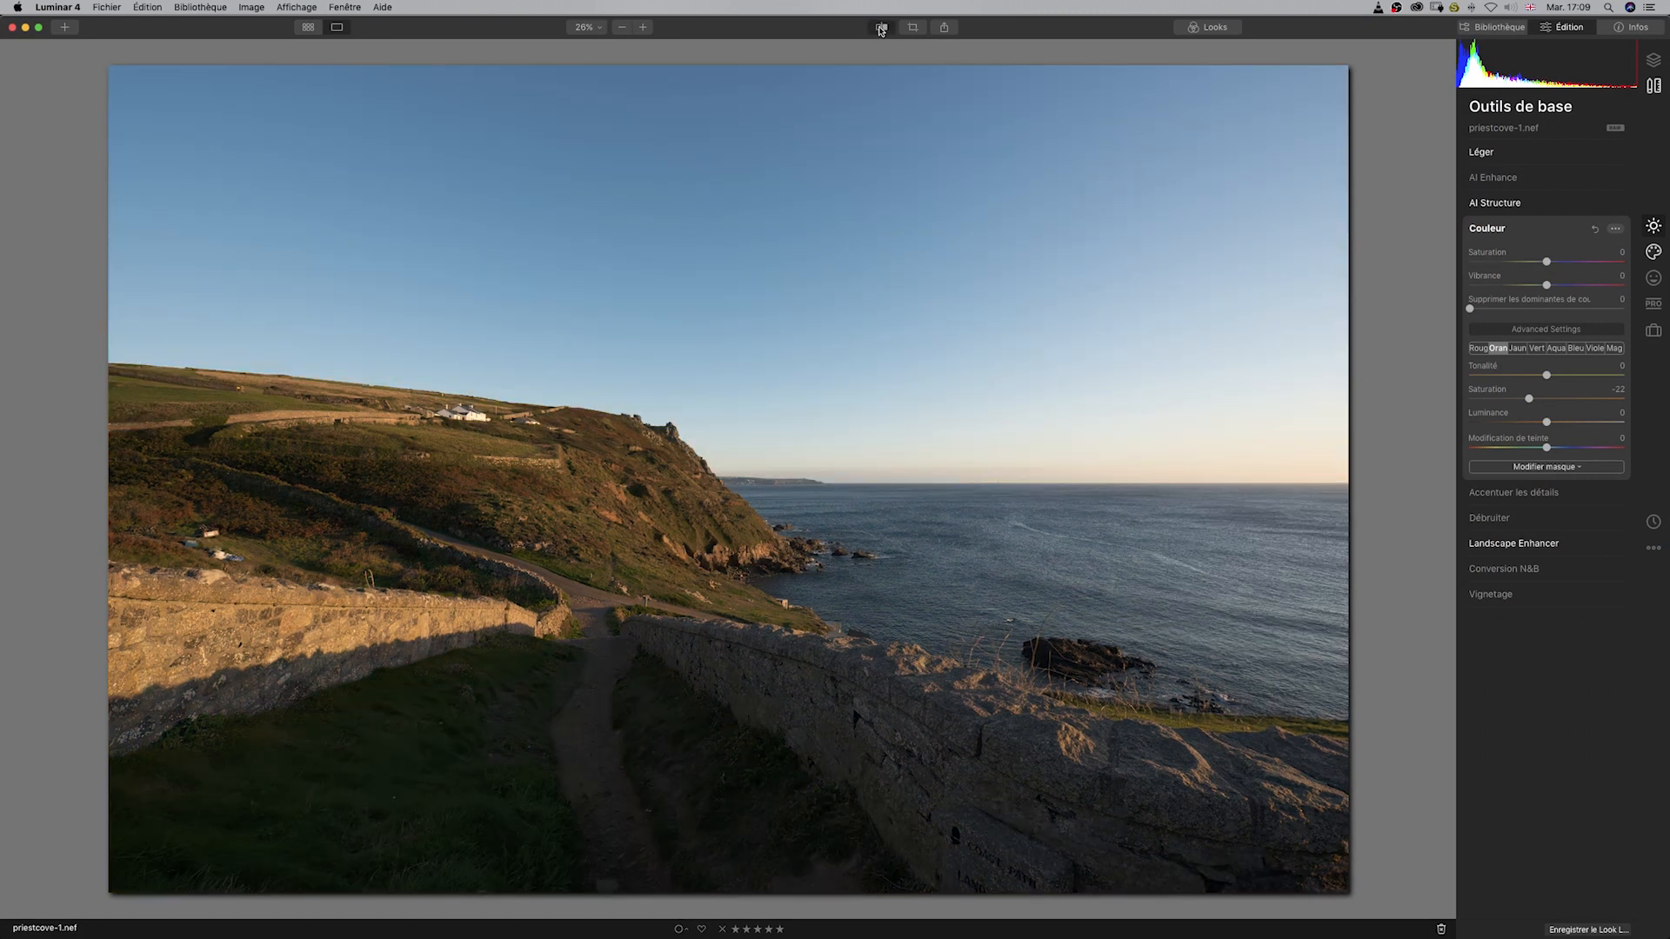
Darken the photo with Dégradé réglable, setting Exposition to -26 for the upper zone and -34 for the lower zone, and check the before/after comparison.
{"action": "left_click", "coordinate": [1653, 304]}
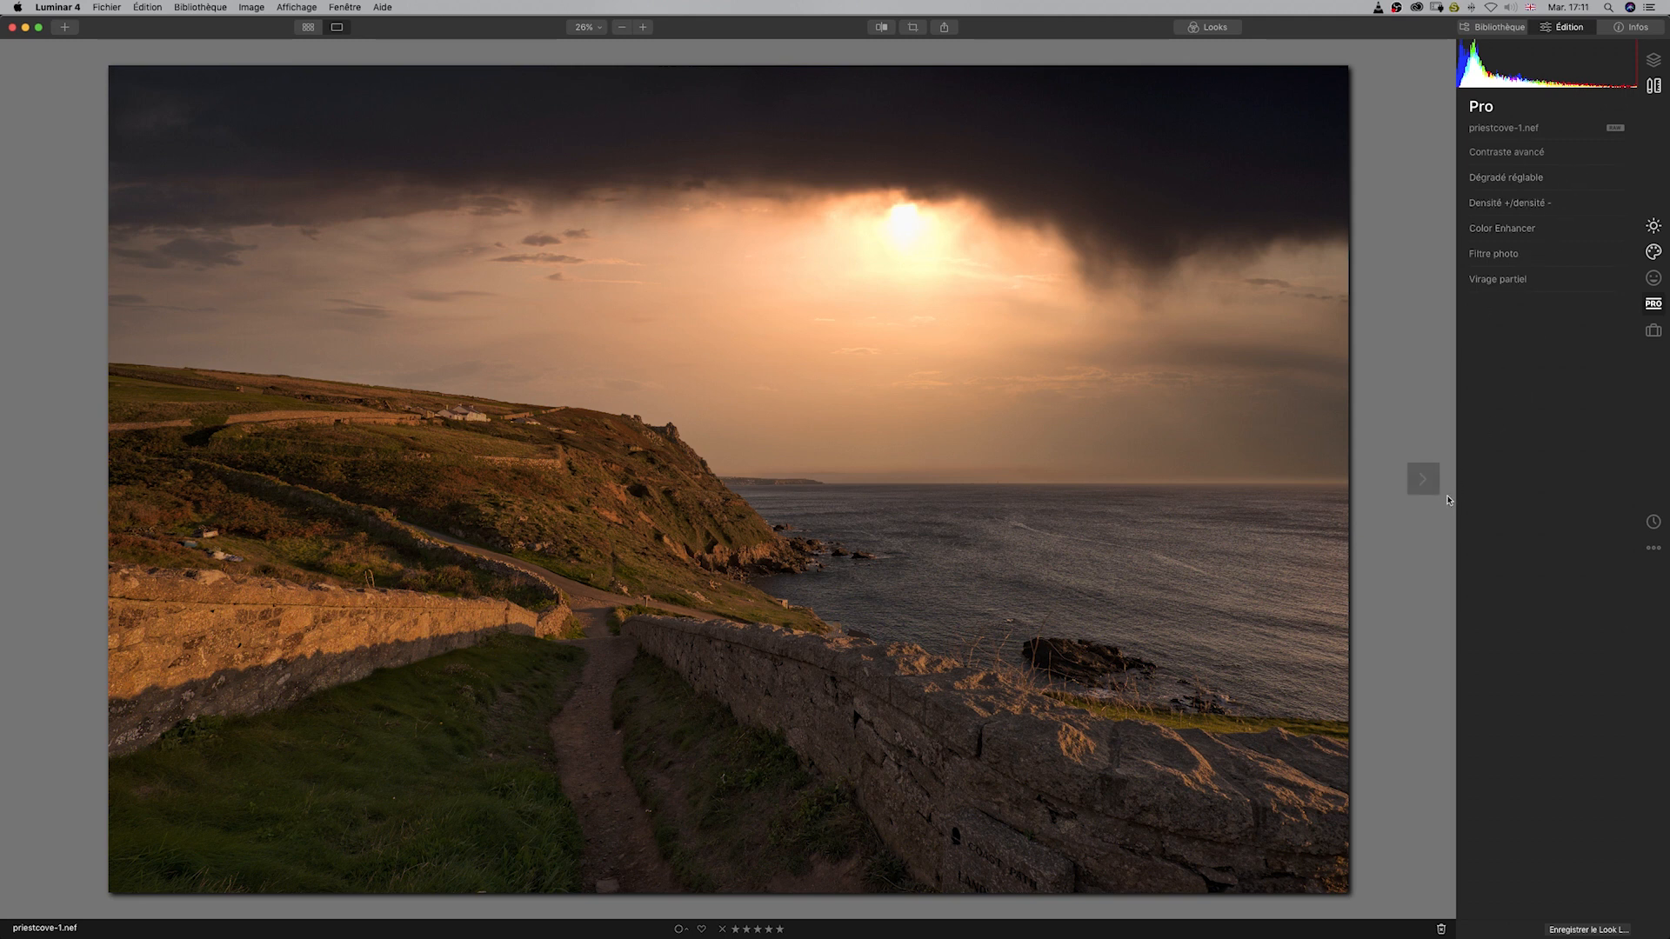
{"action": "left_click", "coordinate": [1502, 178]}
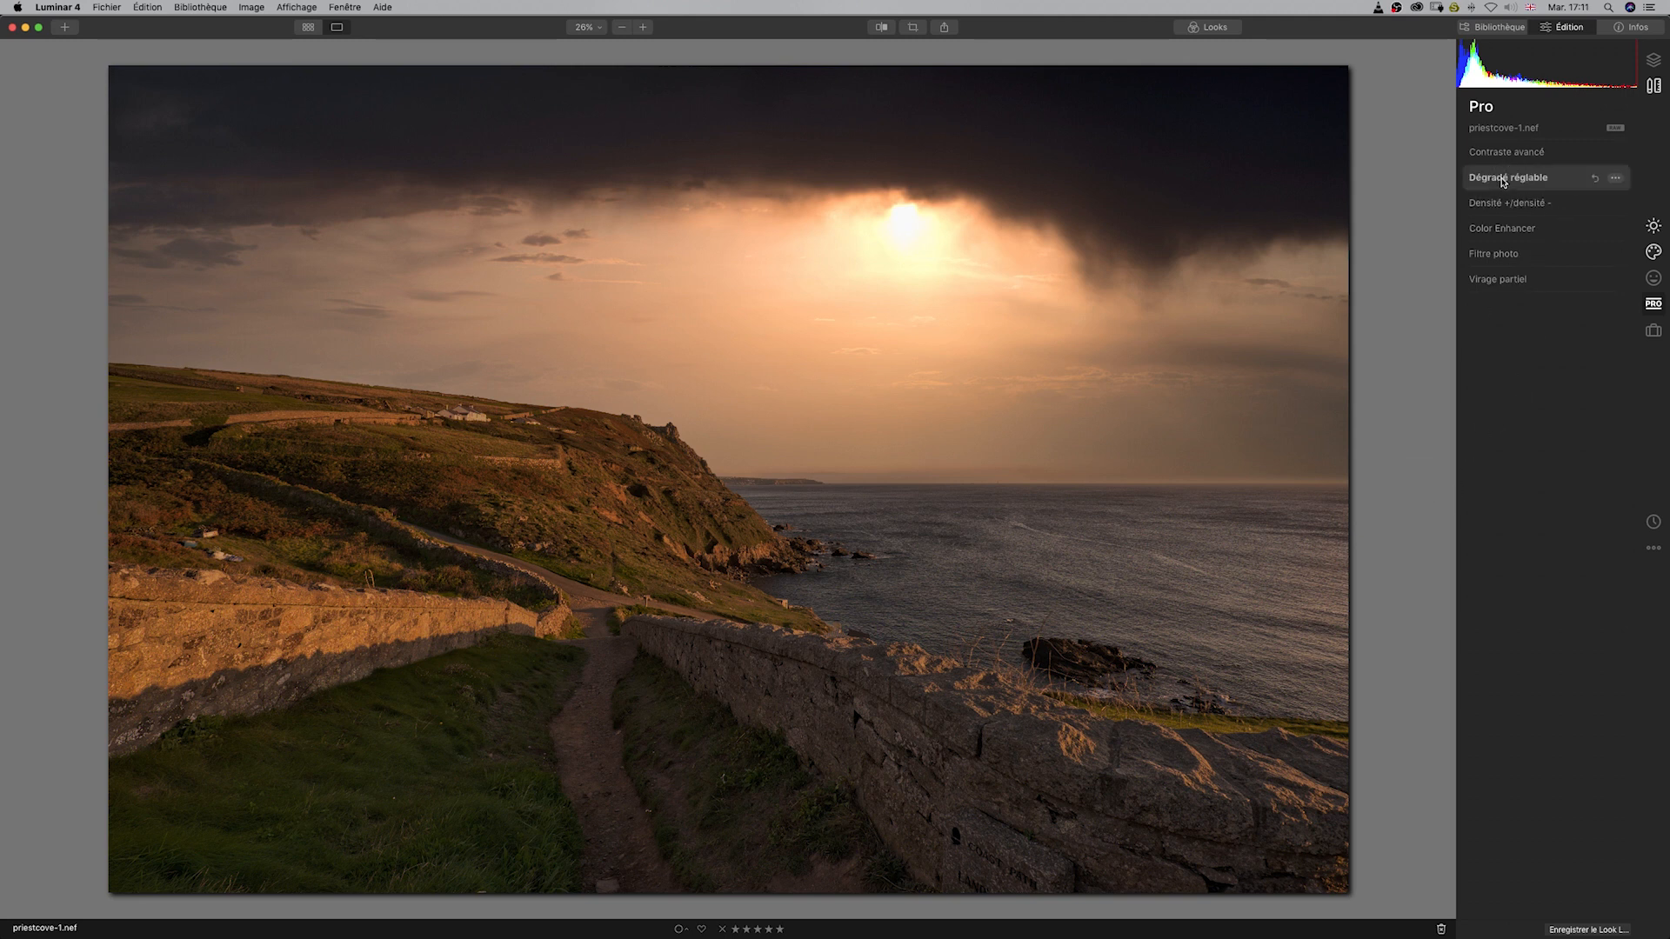
{"action": "left_click_drag", "start_coordinate": [1546, 223], "coordinate": [1521, 226]}
{"action": "left_click", "coordinate": [1584, 197]}
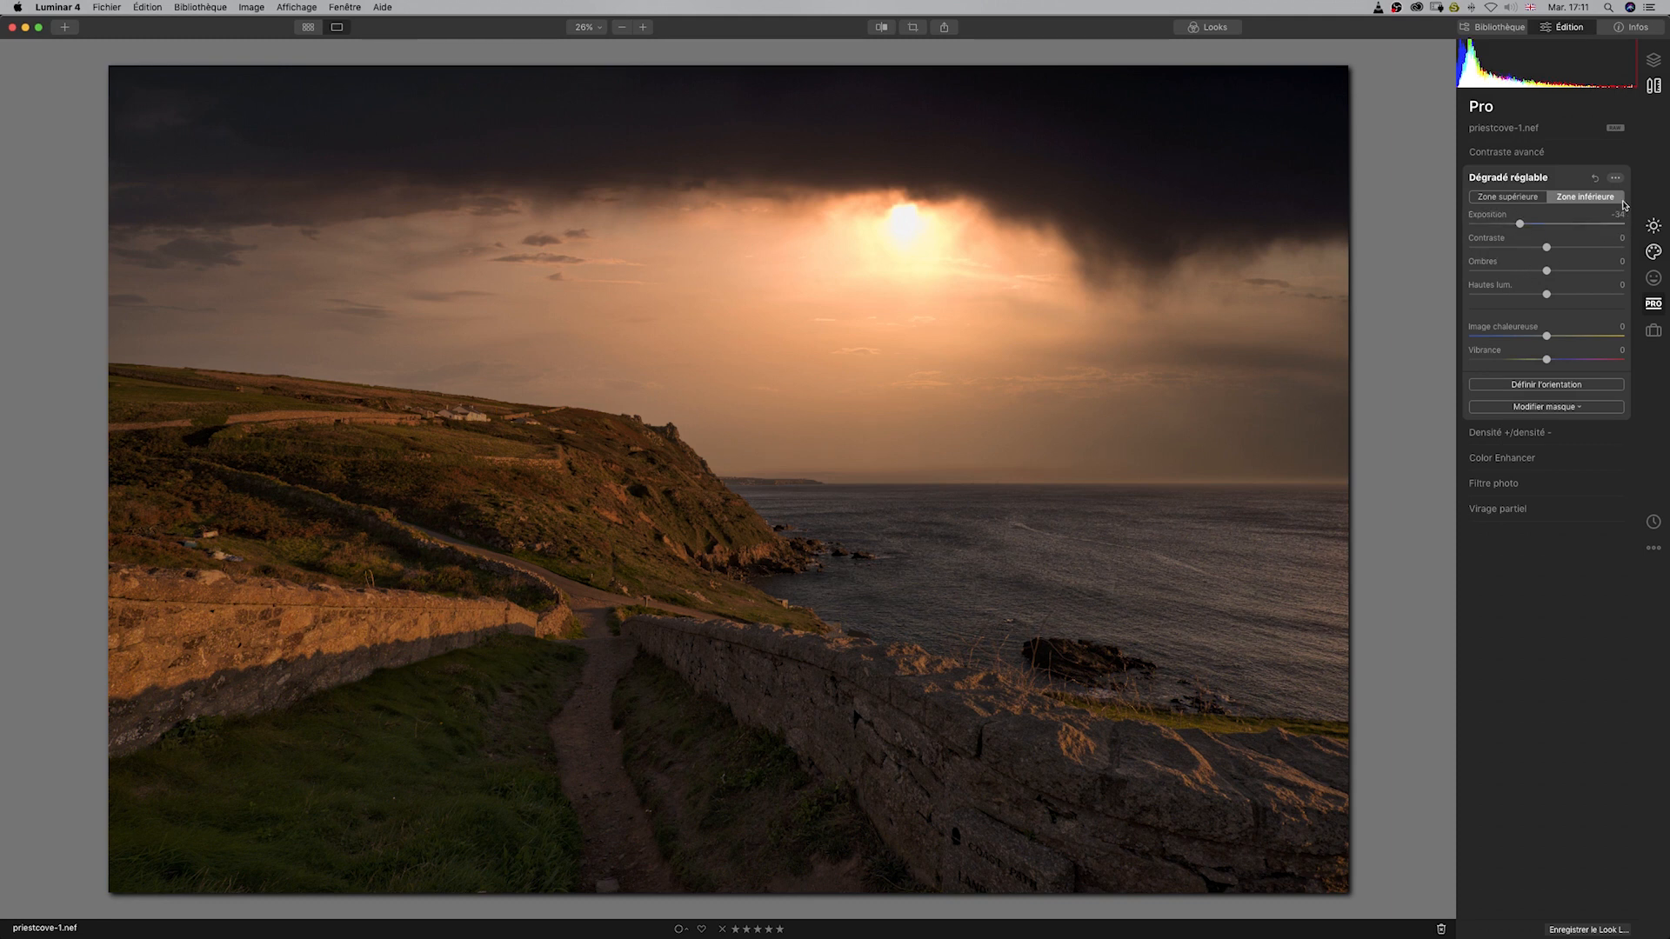
{"action": "left_click", "coordinate": [882, 29]}
{"action": "left_click", "coordinate": [1519, 199]}
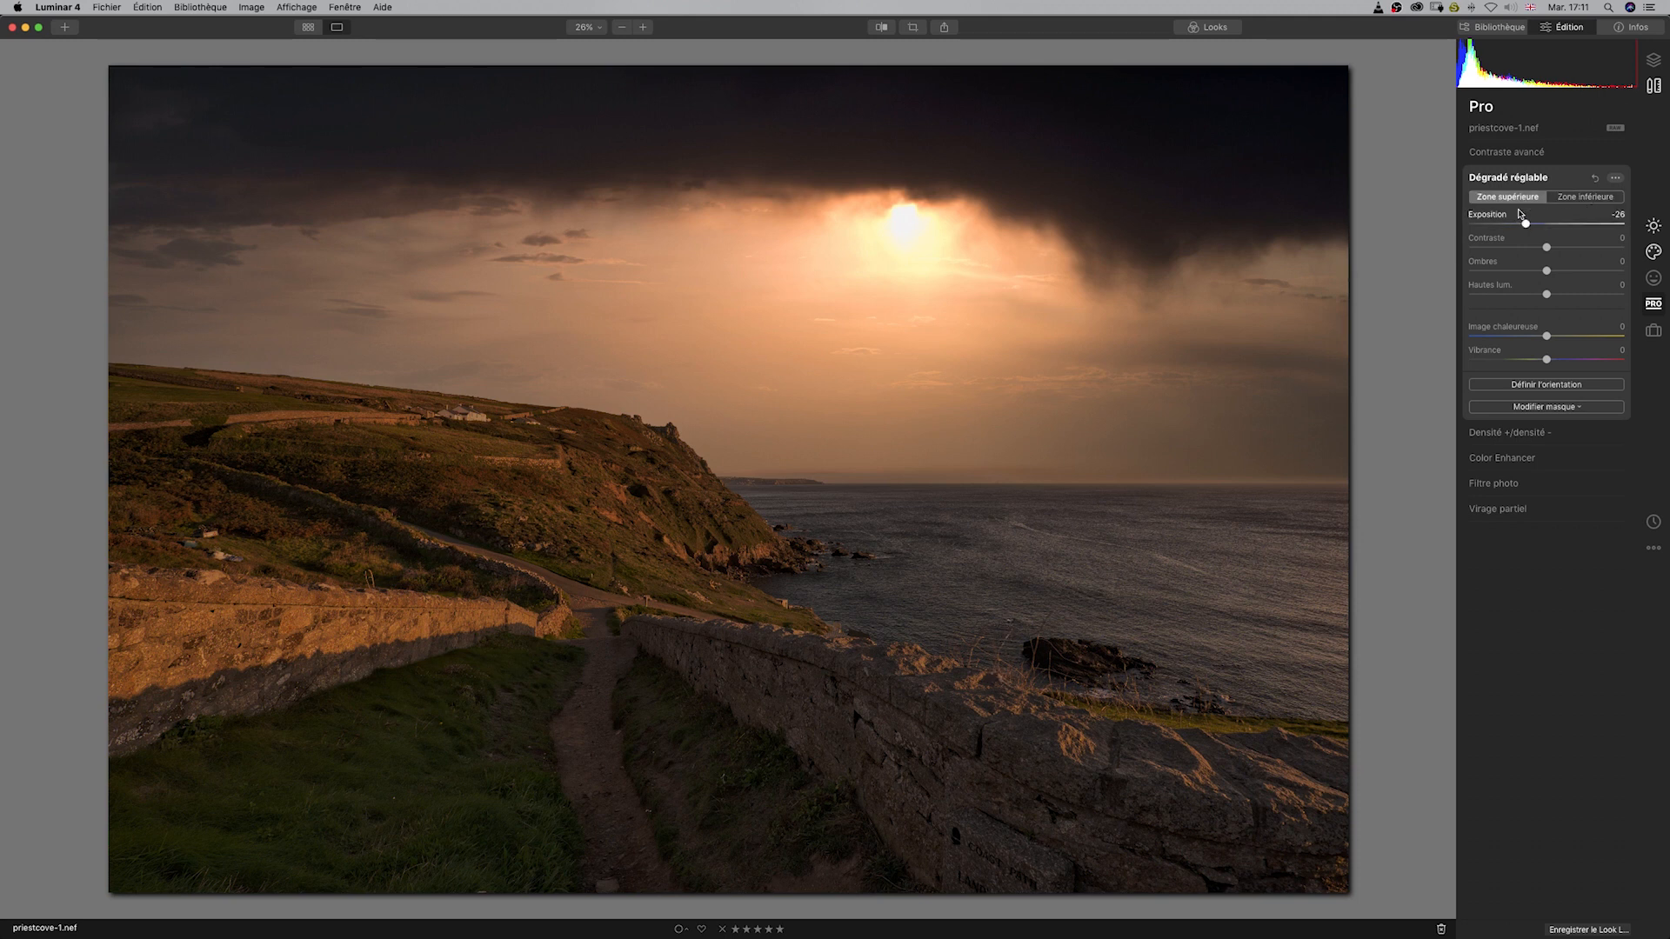
{"action": "left_click", "coordinate": [1585, 197]}
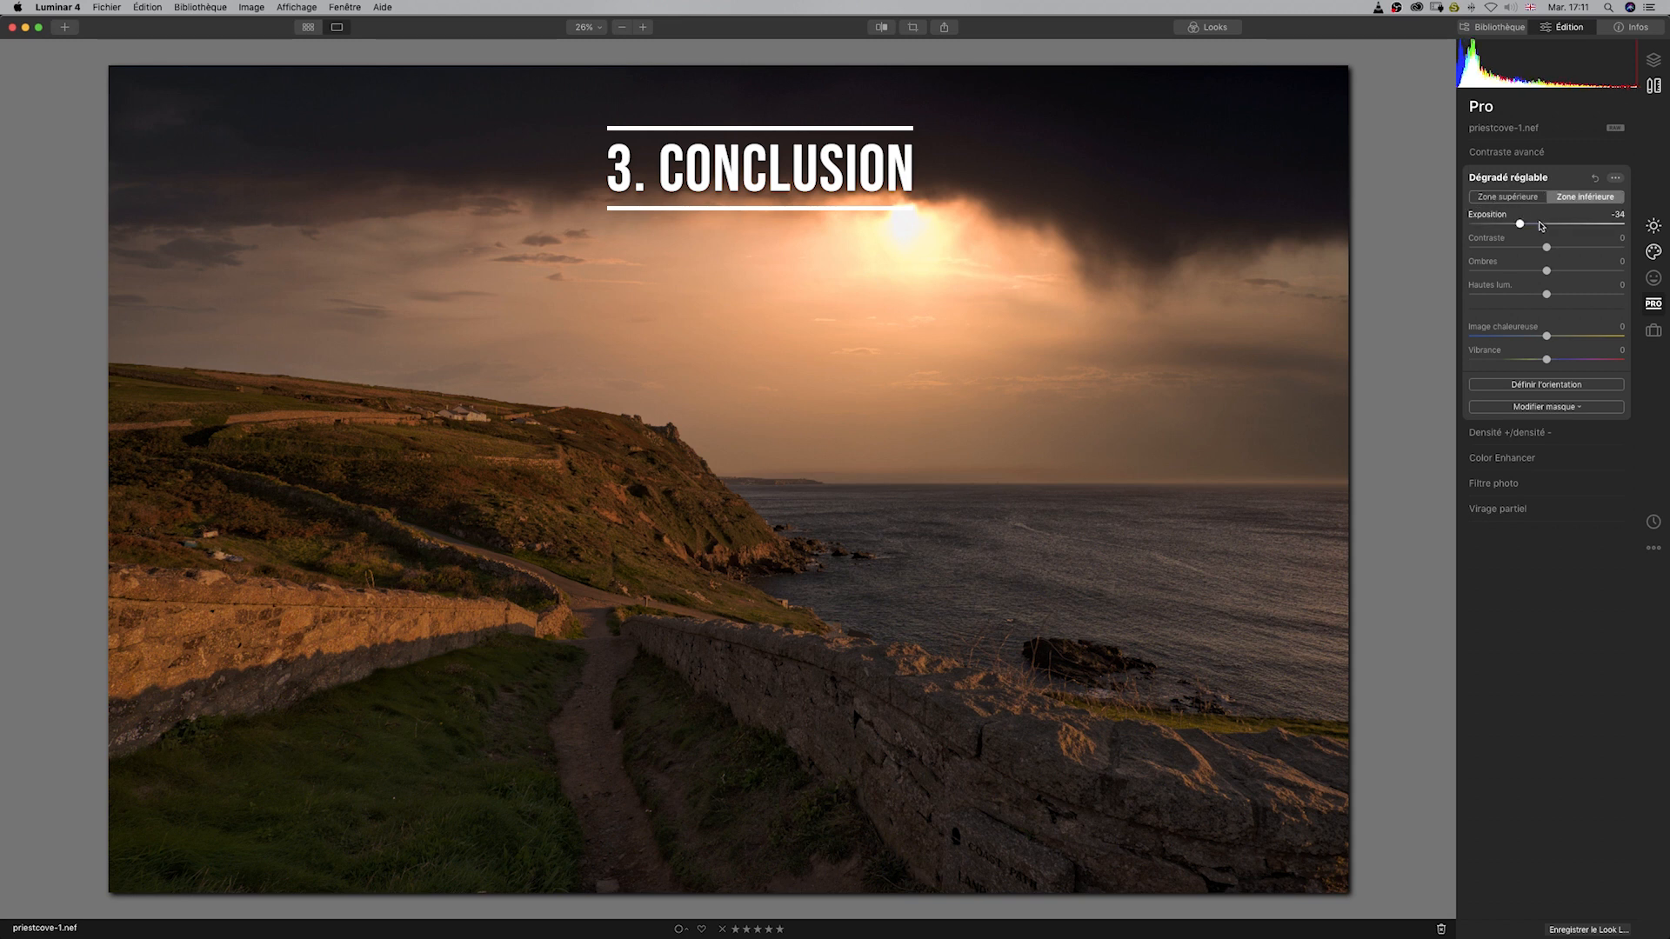